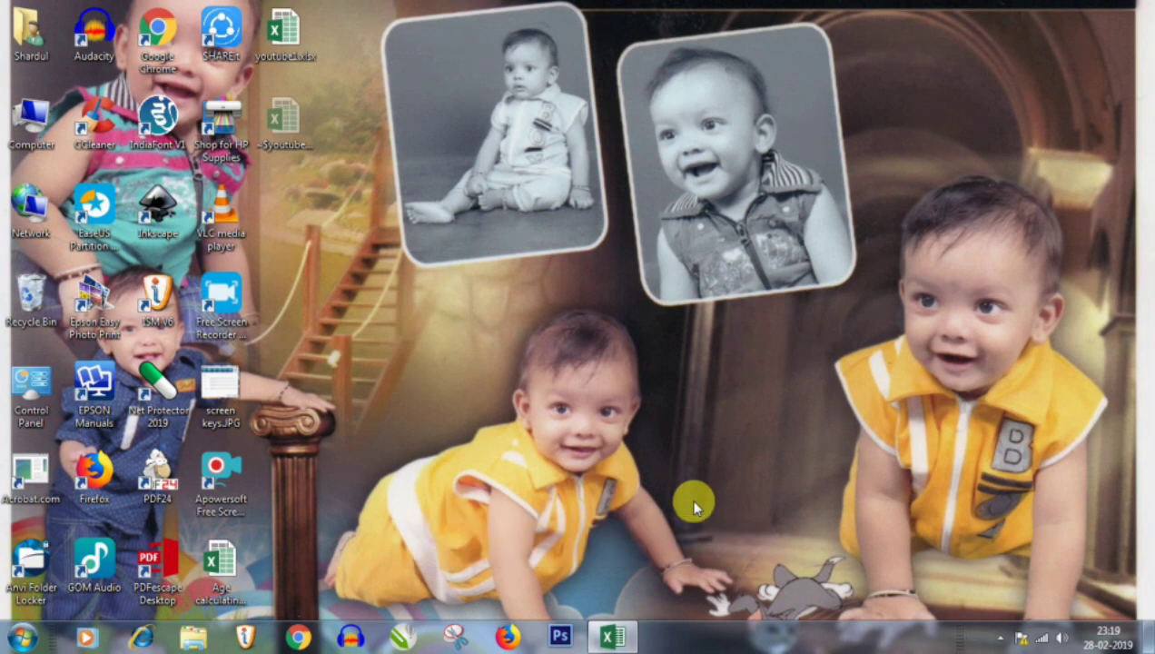
- Restore the youtube1.xlsx Excel window from the taskbar
click(620, 640)
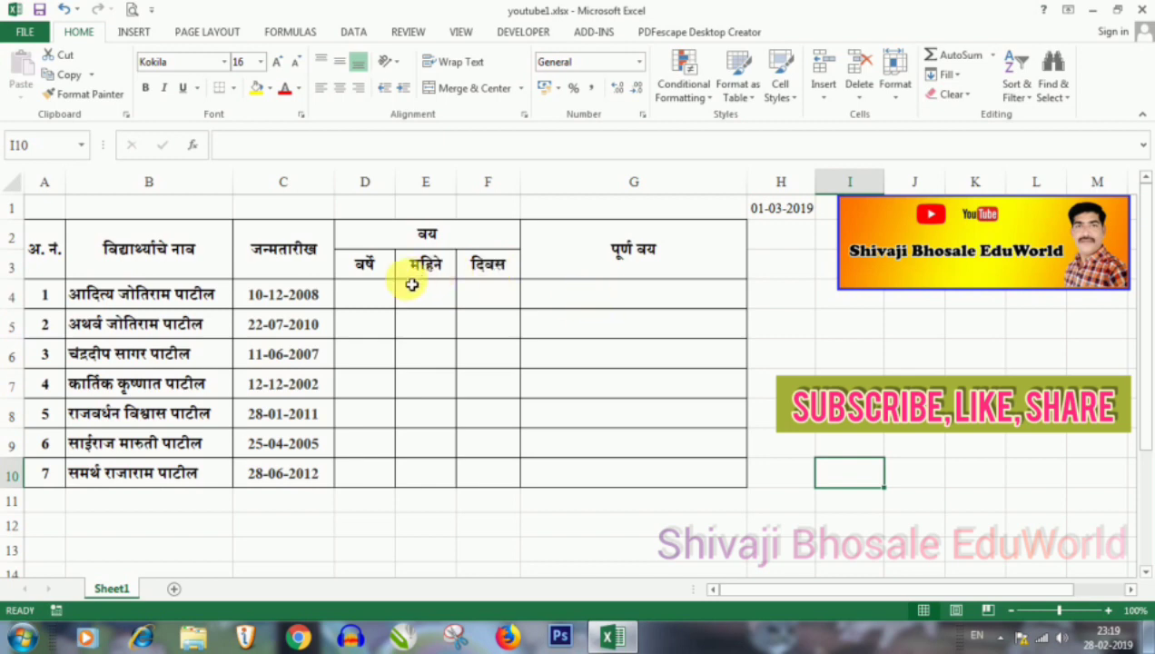
click(633, 297)
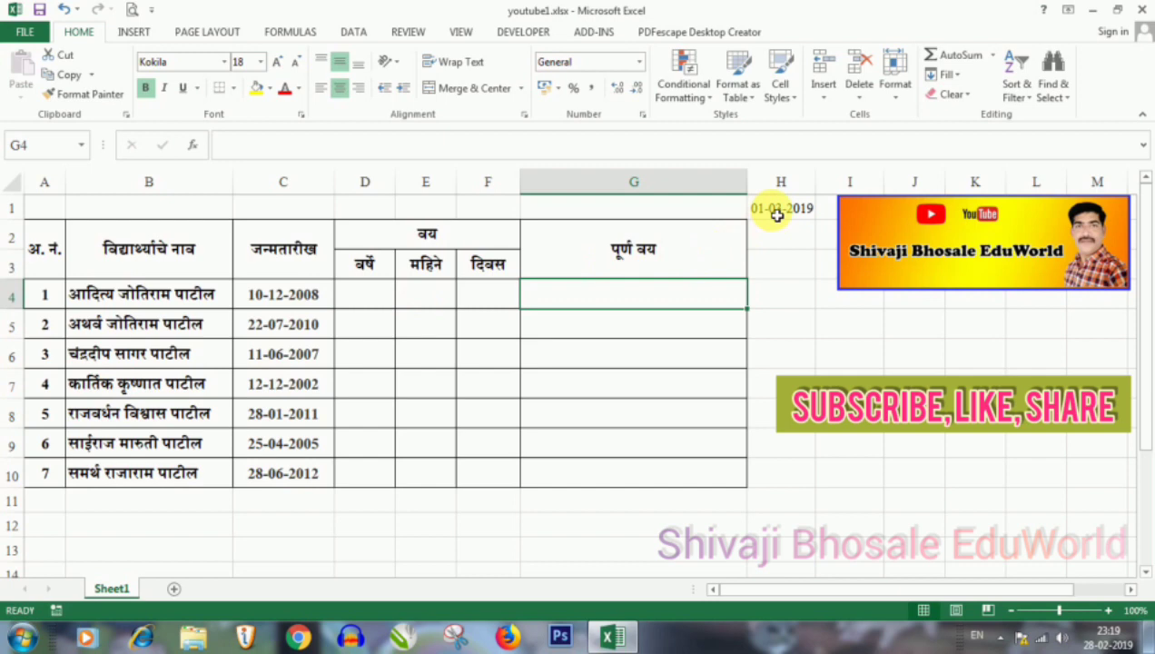
click(777, 215)
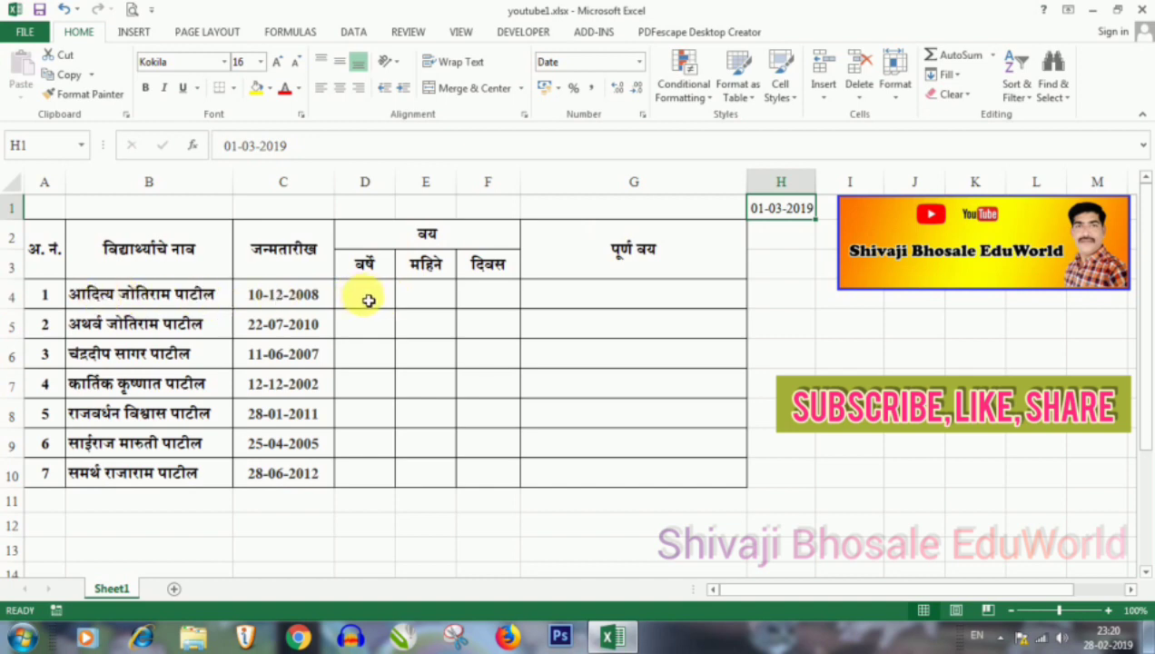
click(368, 300)
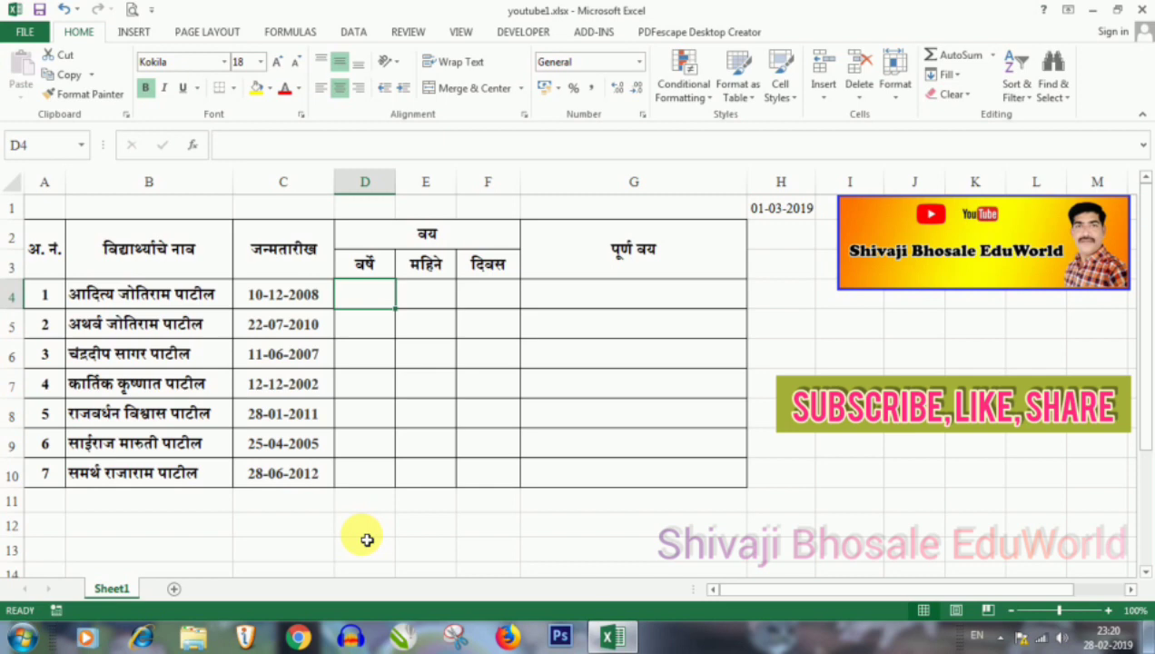
- Enter =DATEDIF(C4,H1,"Y") in D4 so the first student's age in years shows 10
text(=)
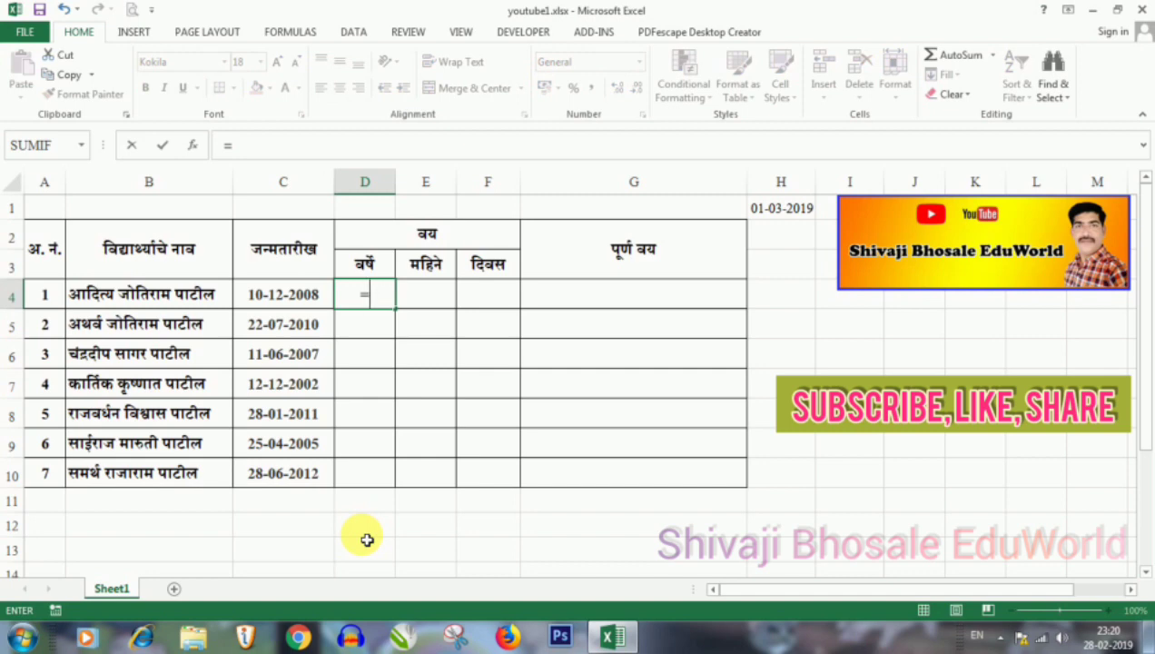
text(D)
text(ATEDI)
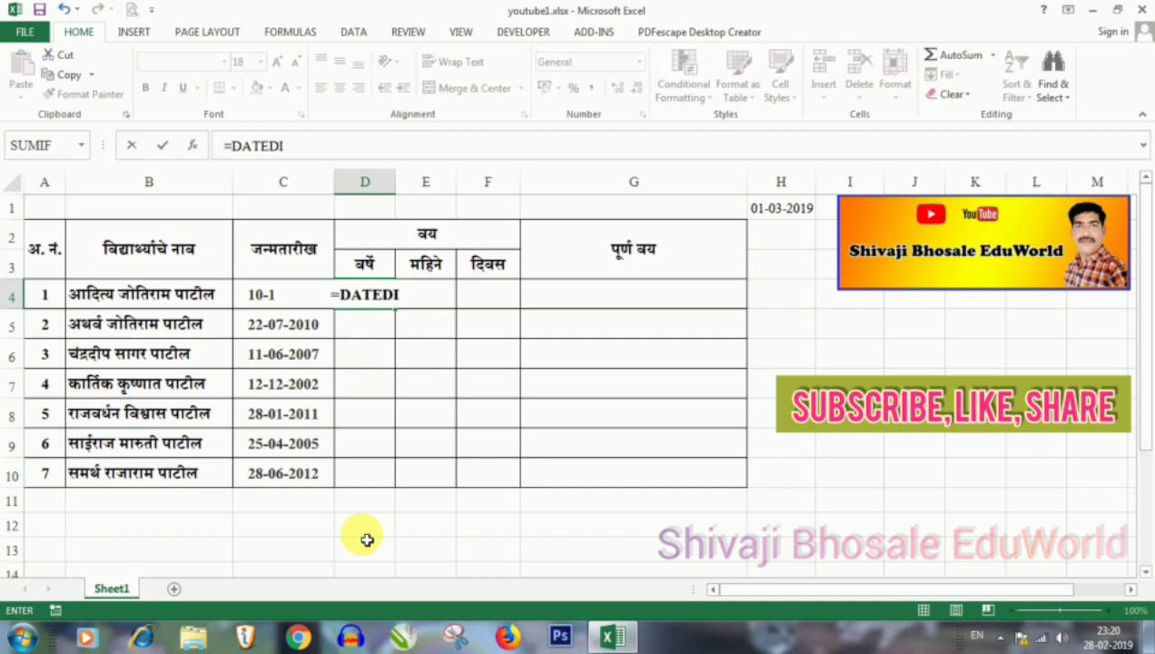
text(F)
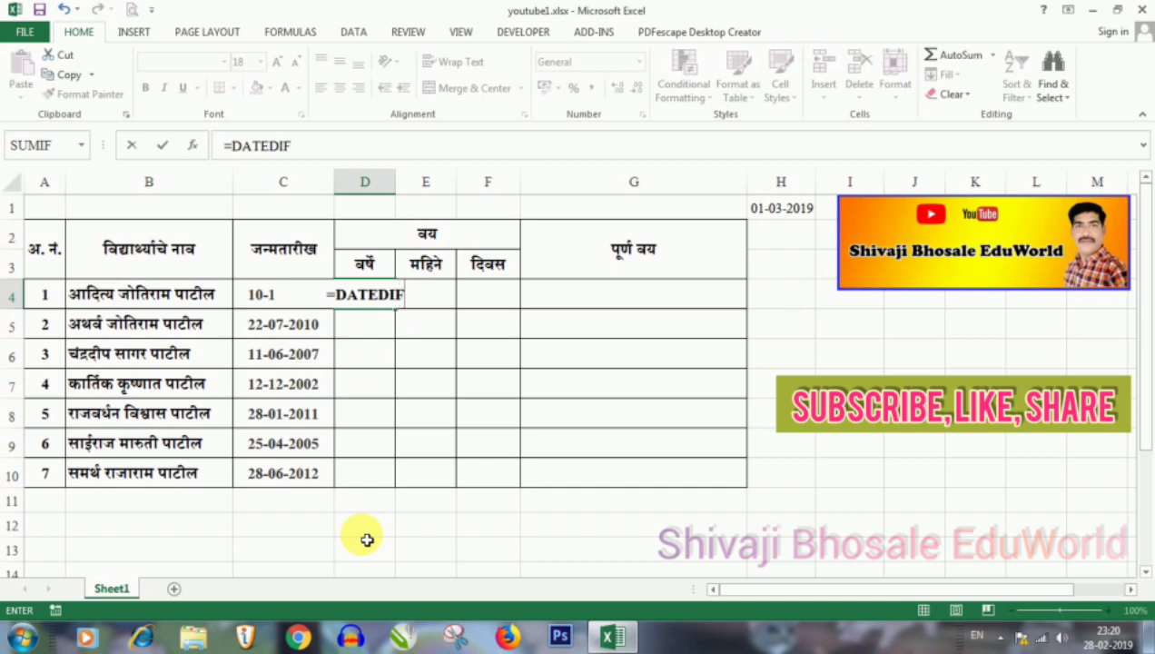
text(()
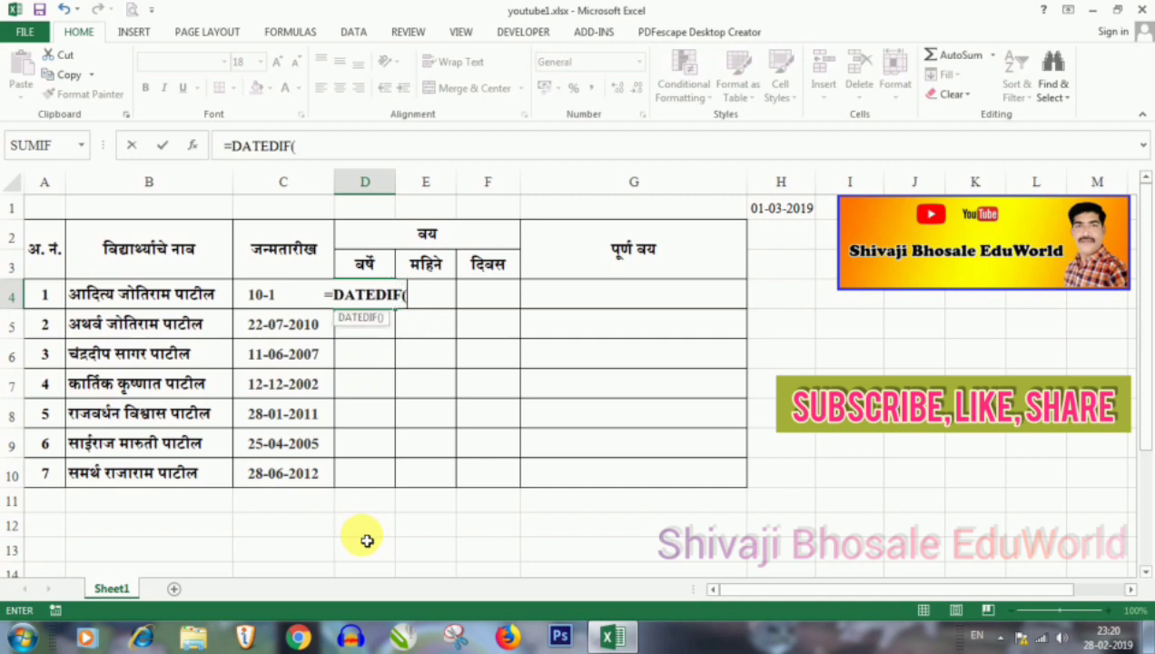
click(259, 298)
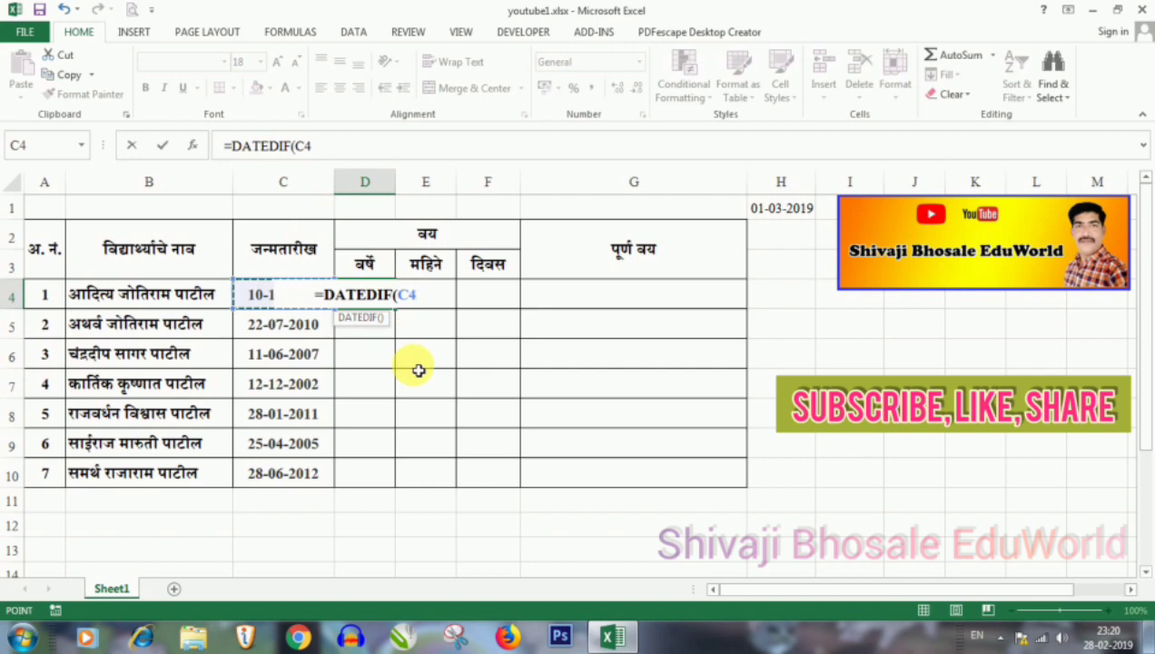
text(,)
click(804, 210)
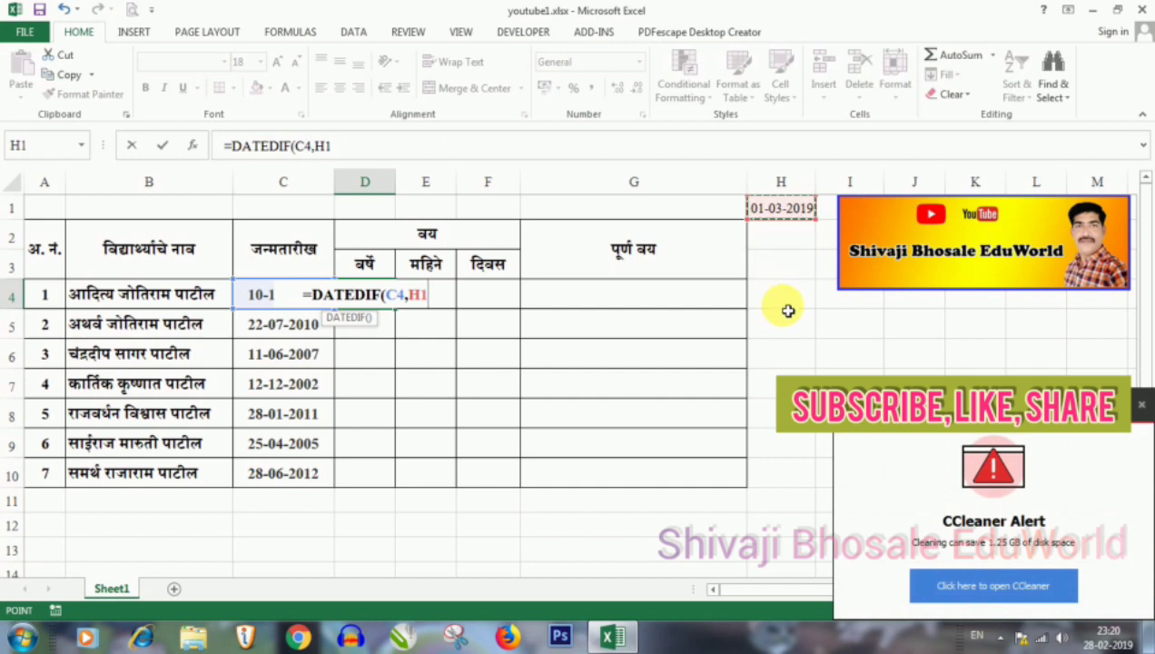
text(,)
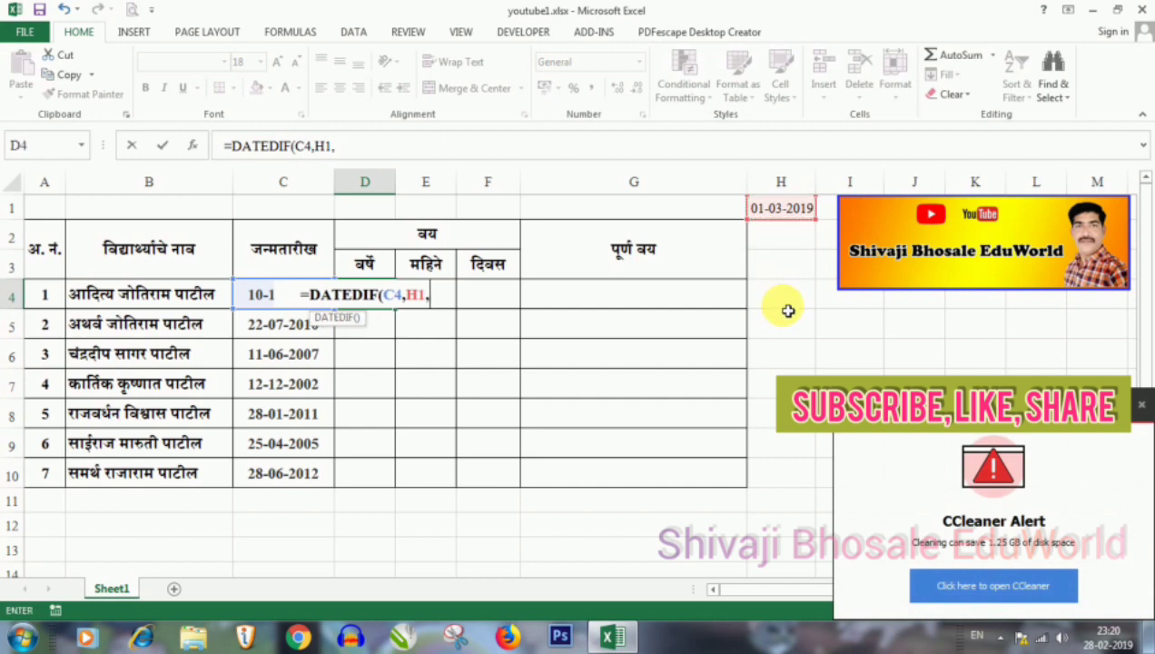
text(")
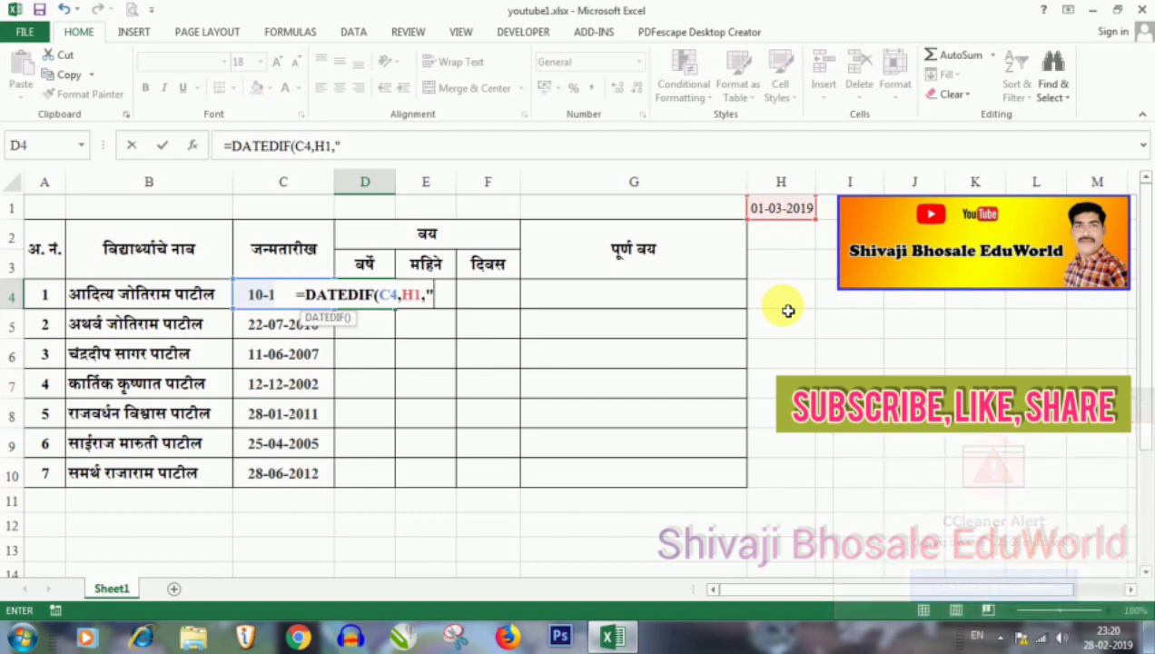
text(Y")
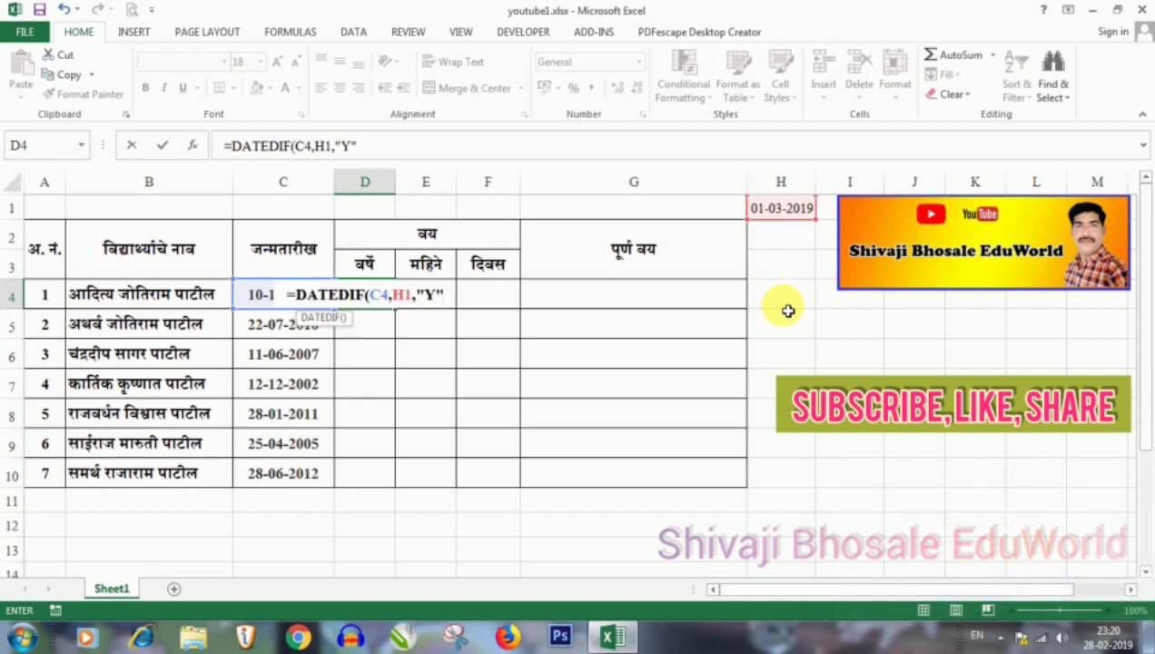
text())
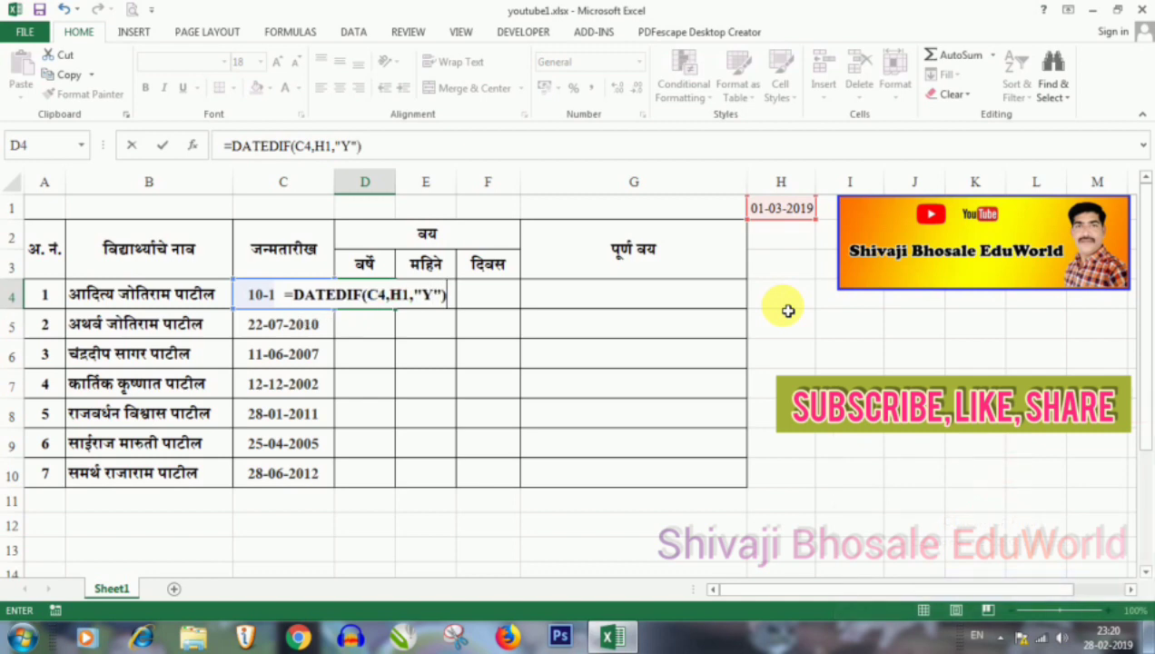
key(Return)
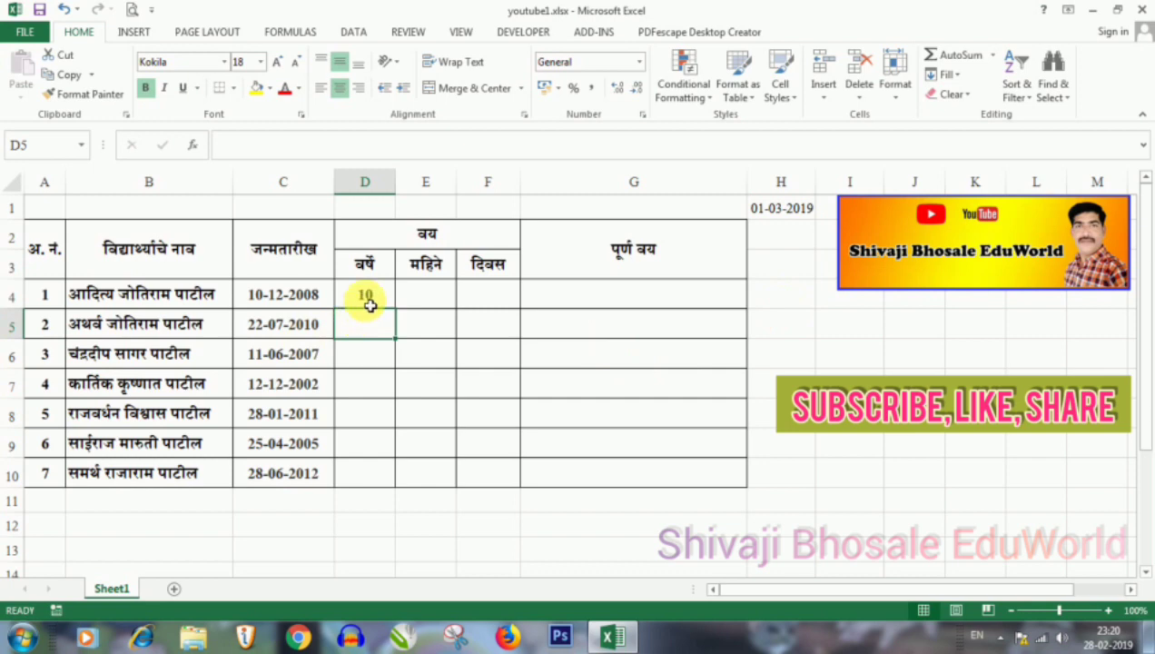
click(378, 295)
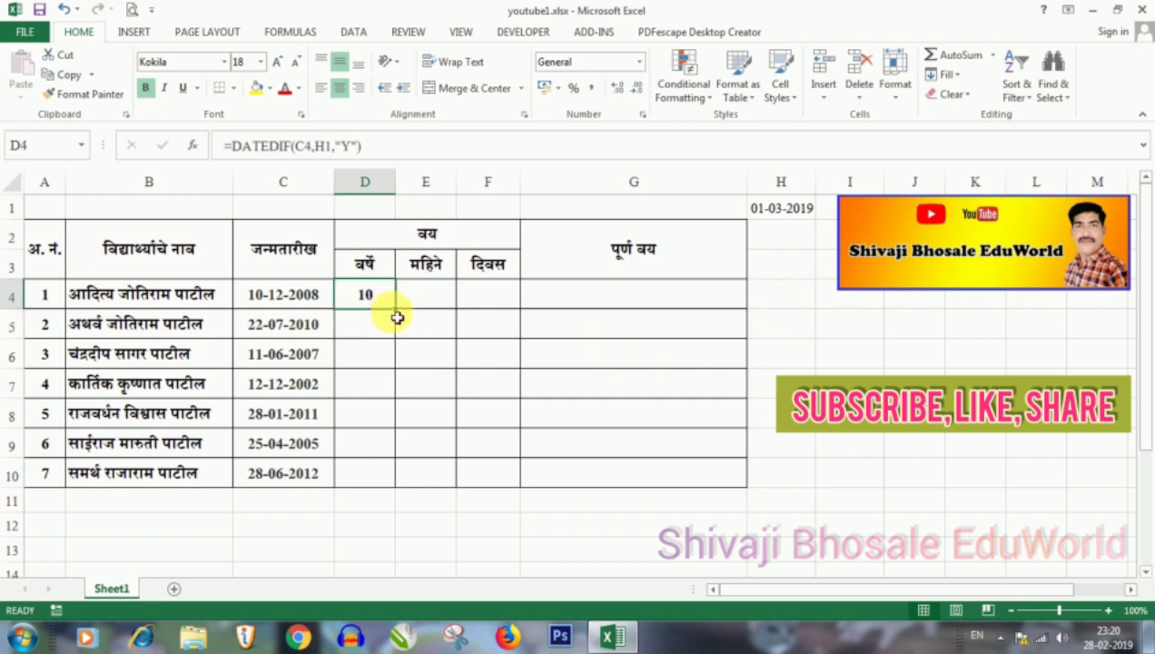
- Fill the years formula down to D10 and trace the #NUM! errors to the empty H2 reference
mouse_move(402, 316)
mouse_down()
mouse_move(411, 504)
mouse_move(390, 495)
mouse_up()
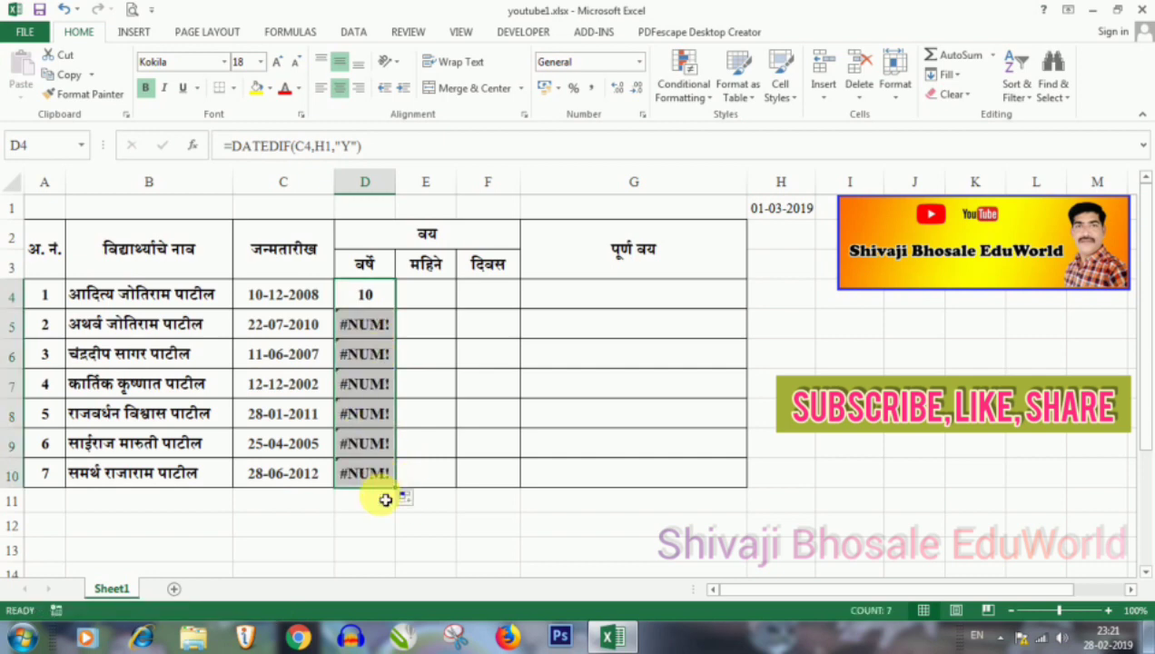
click(369, 324)
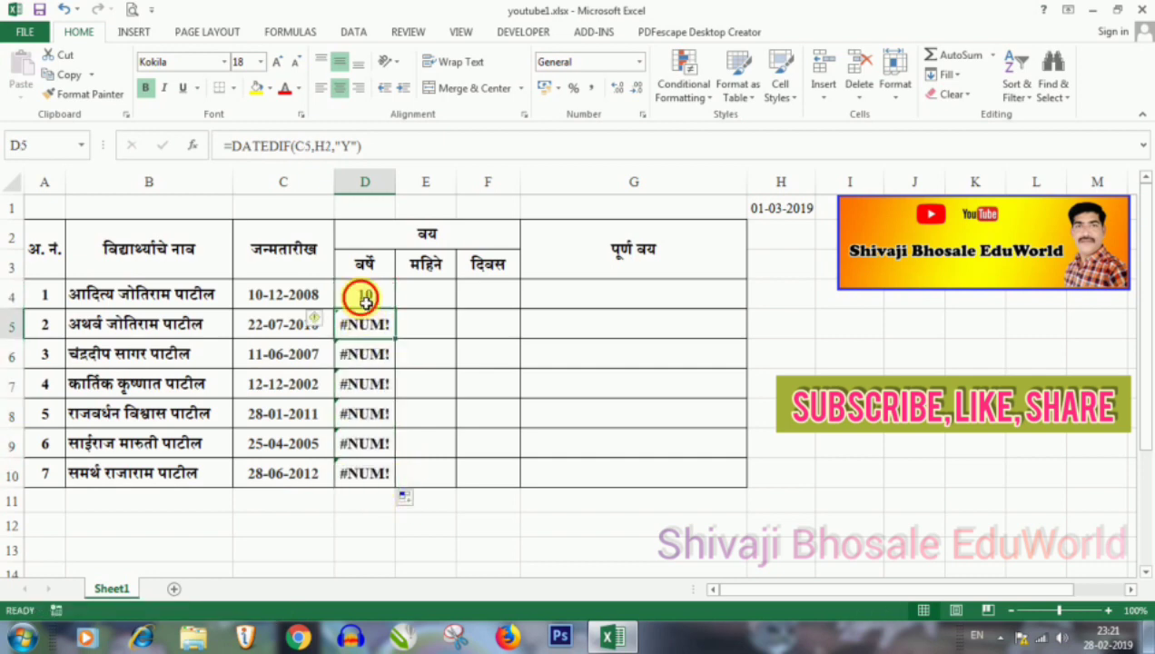
click(364, 298)
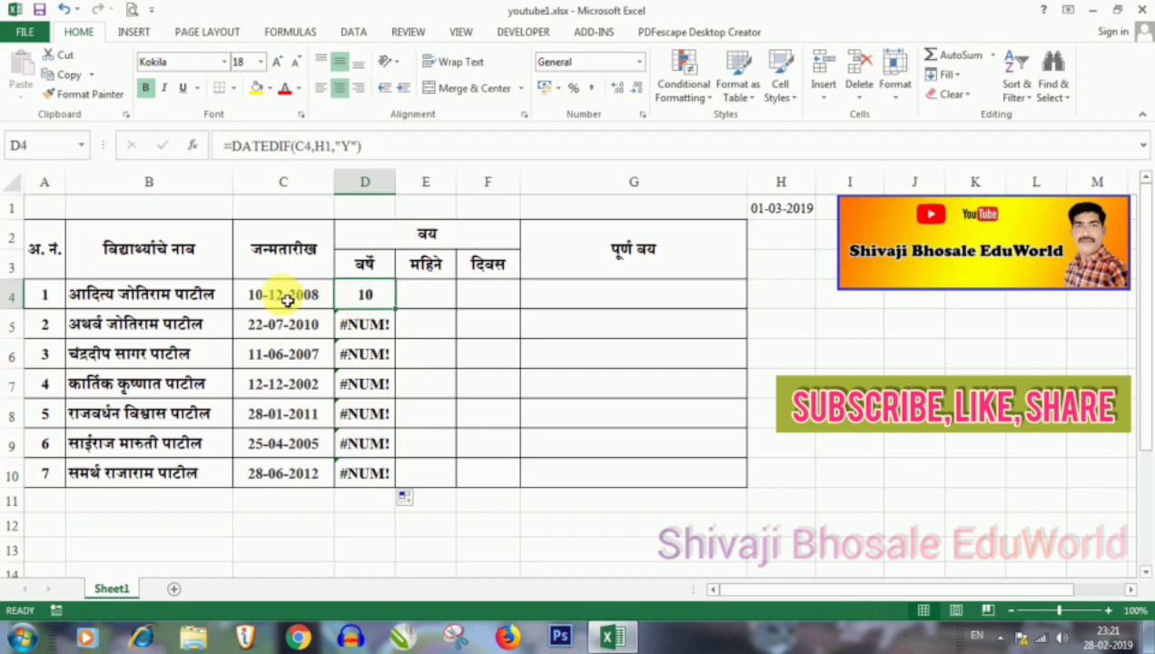
click(377, 332)
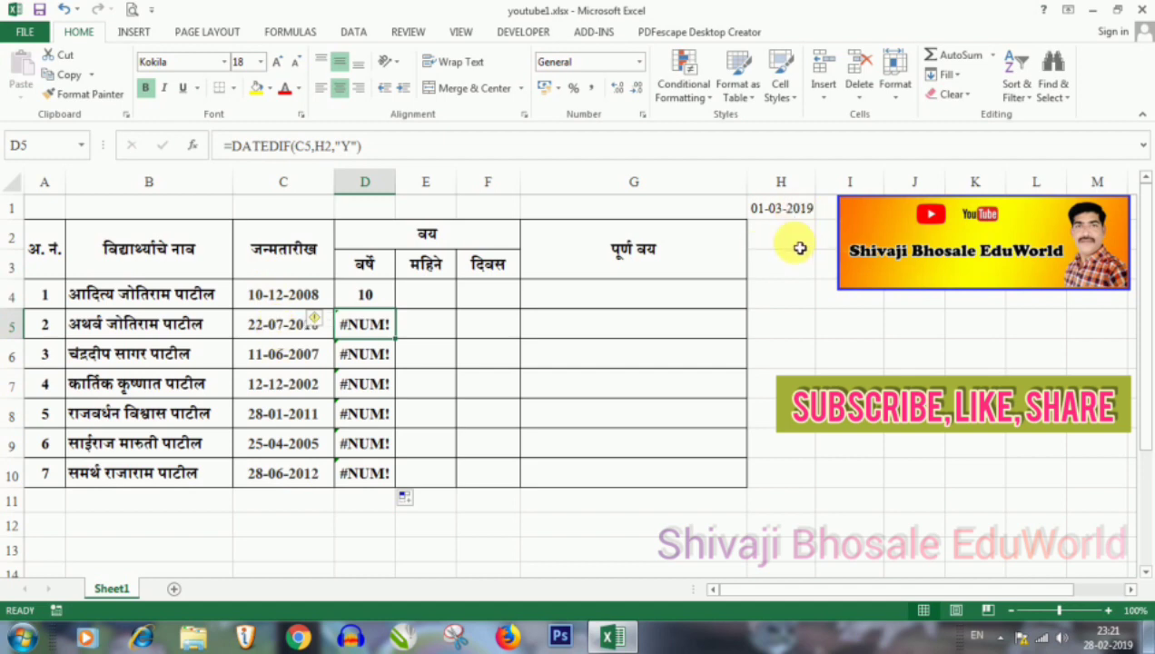
click(798, 242)
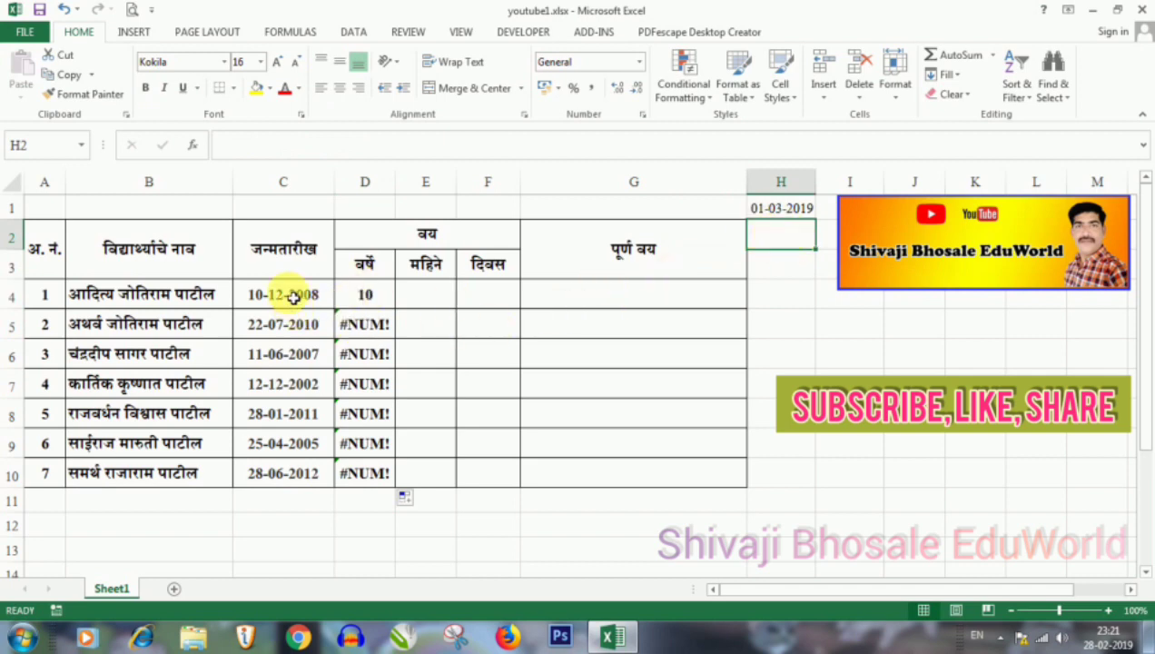
click(780, 211)
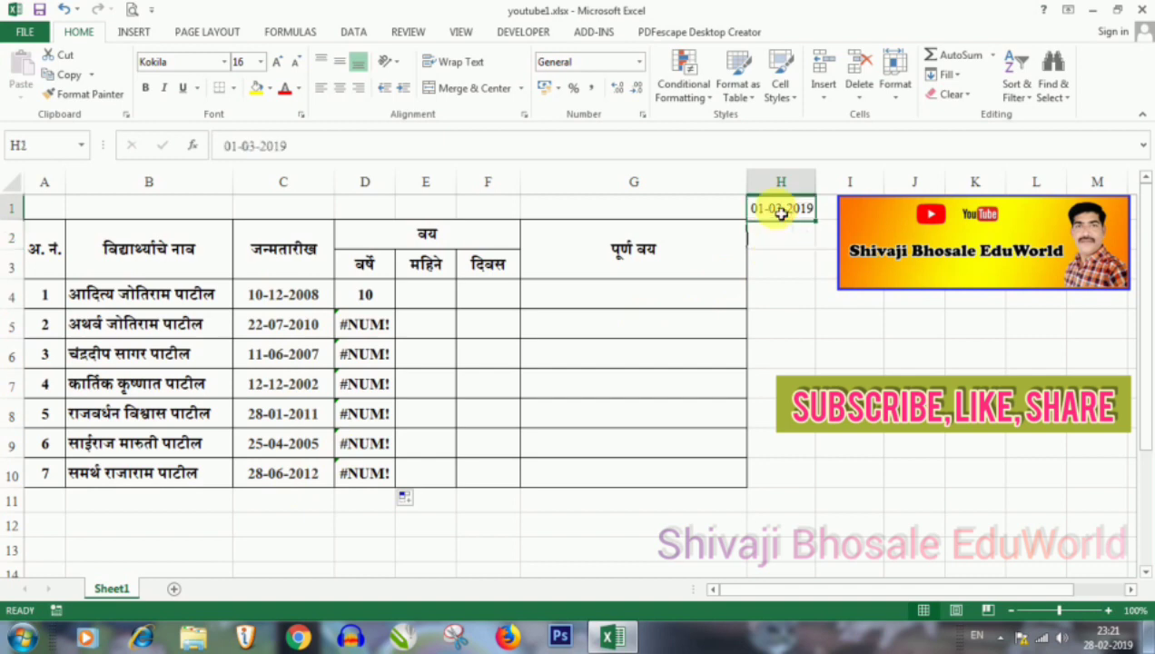
click(366, 300)
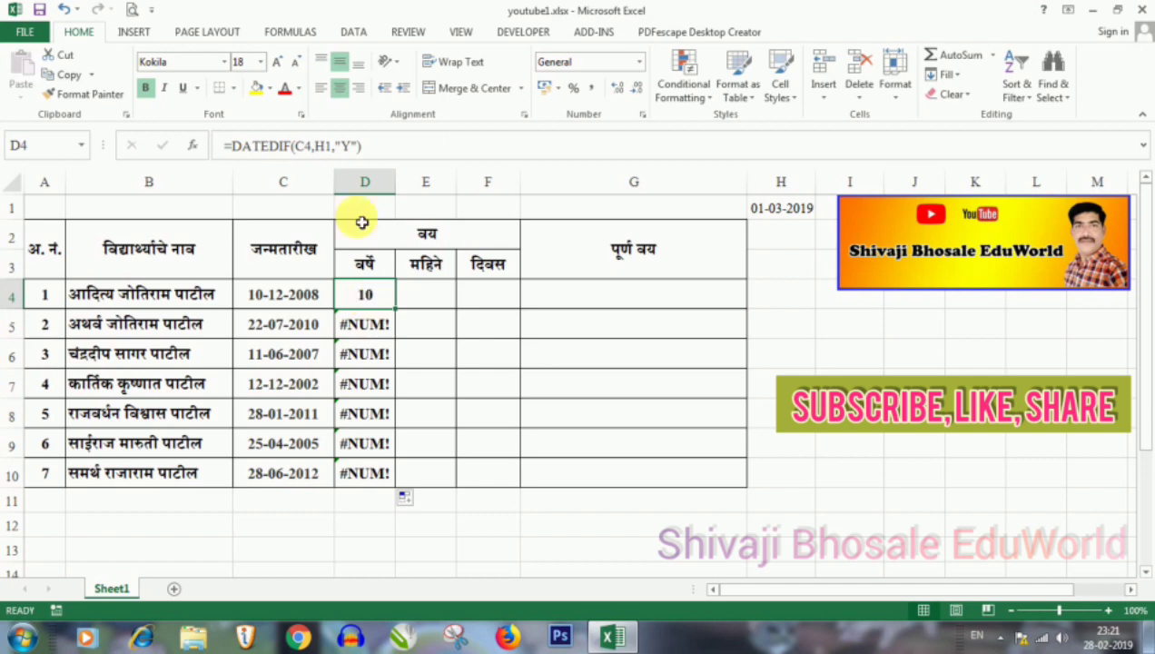
- Change D4 to =DATEDIF(C4,$H$1,"Y") and fill it to D10, giving 10, 8, 11, 16, 8, 13, 6
double_click(328, 153)
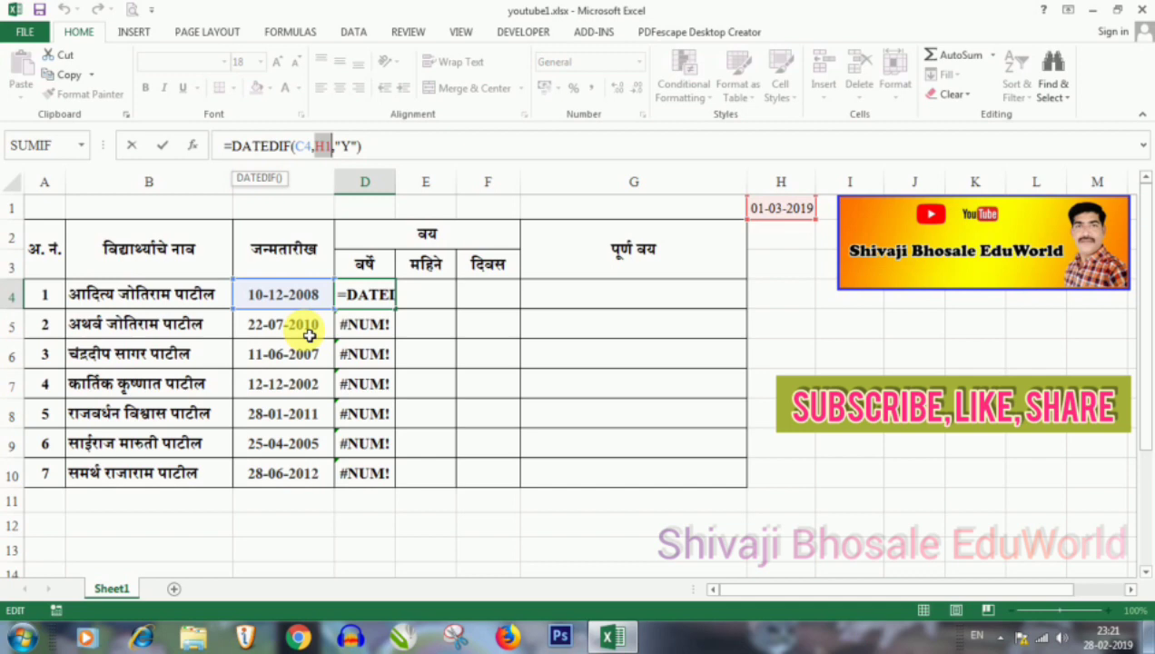
key(F4)
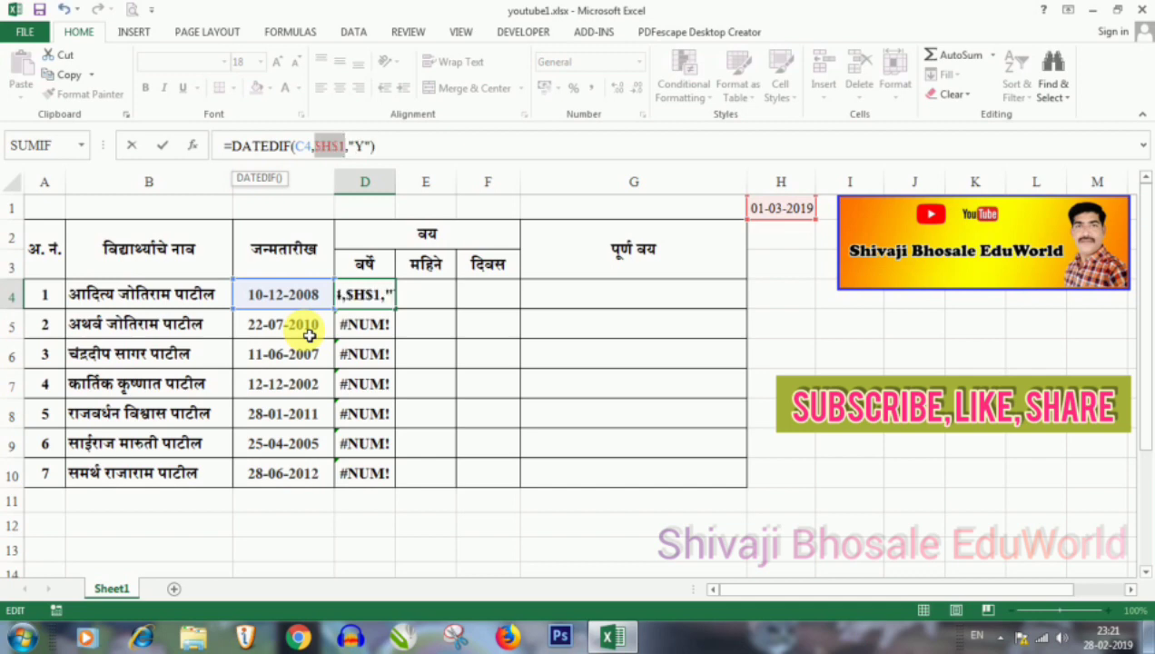
key(Return)
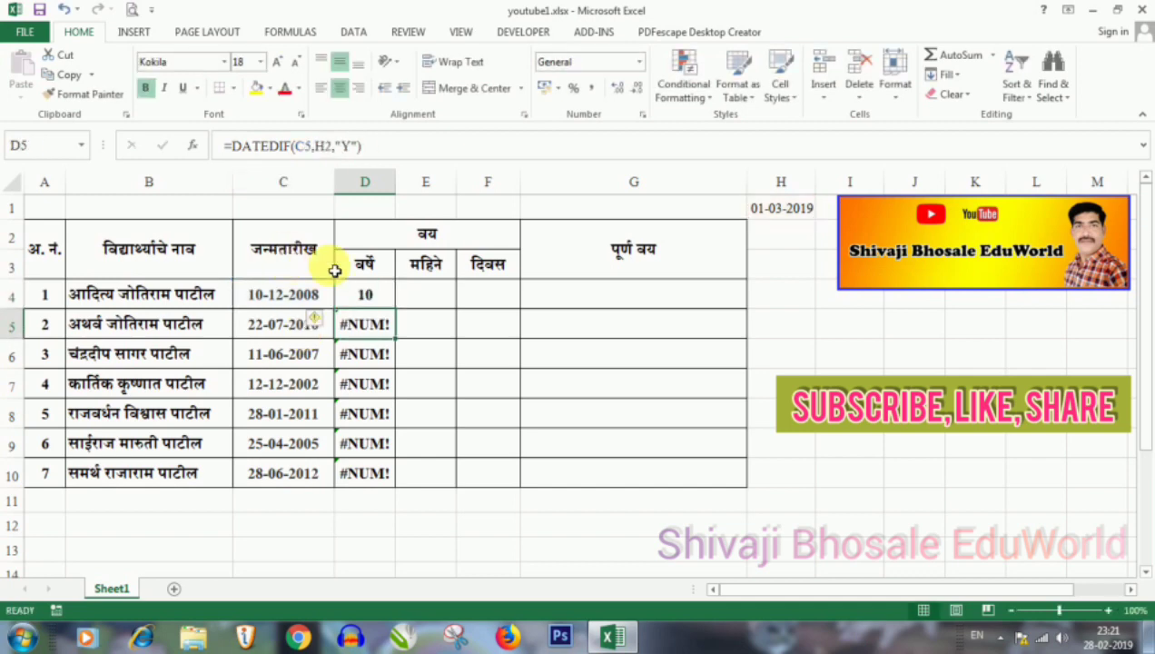
click(363, 294)
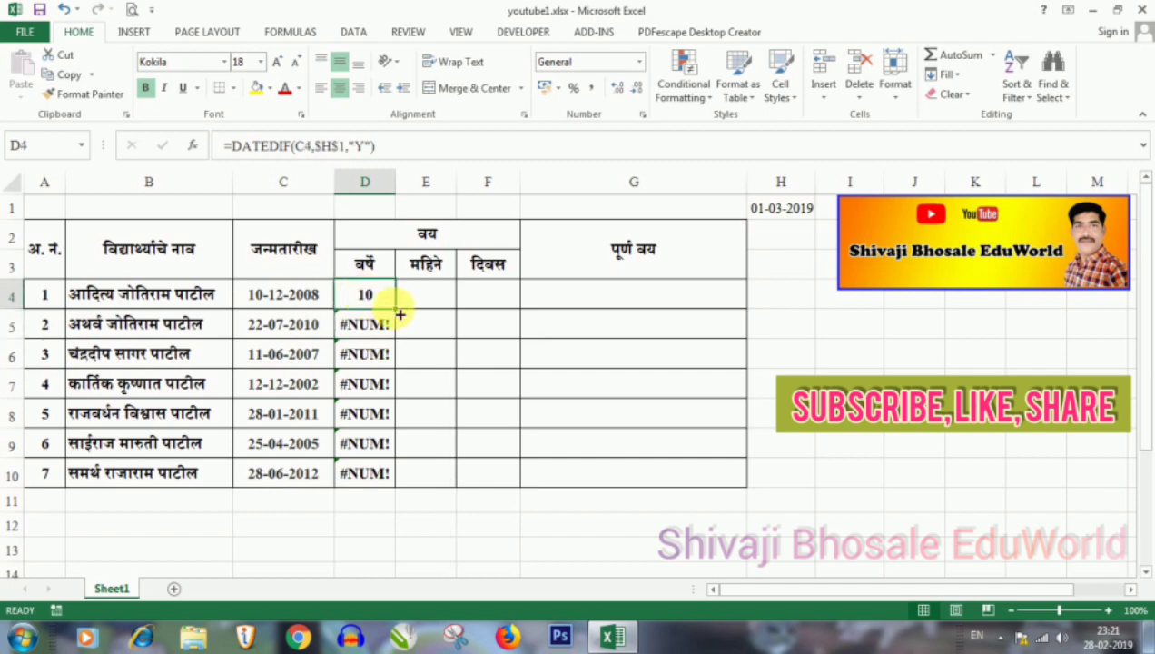
drag(396, 309, 370, 498)
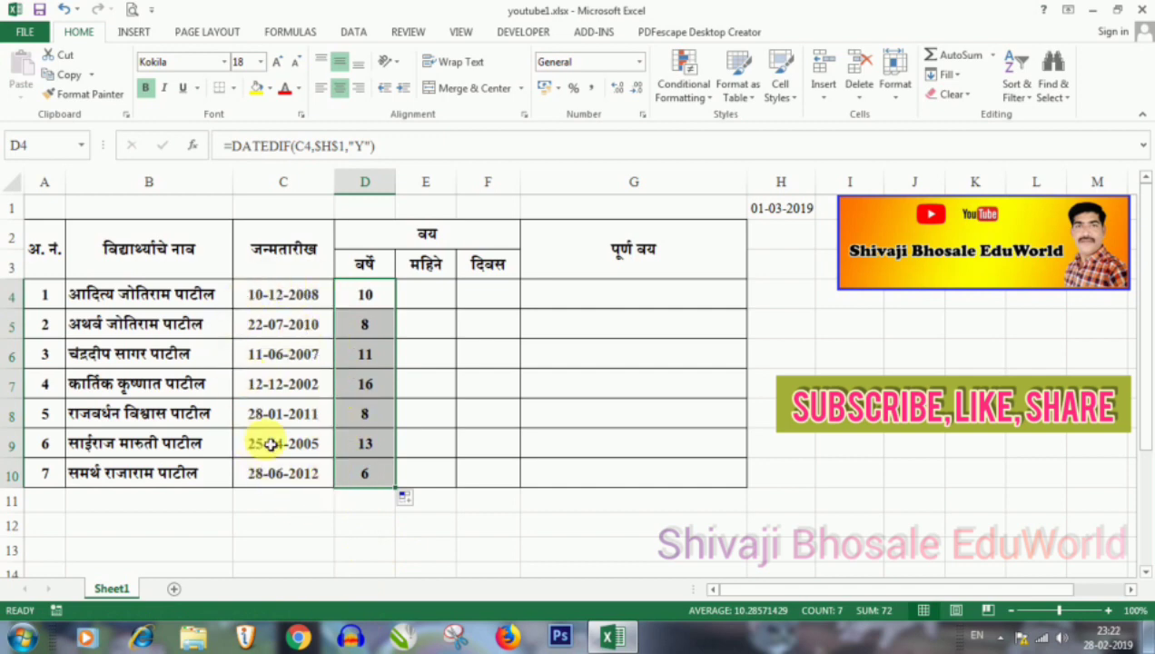
- Enter =DATEDIF(C4,H1,"YM") in E4 for the first student's extra months
click(368, 292)
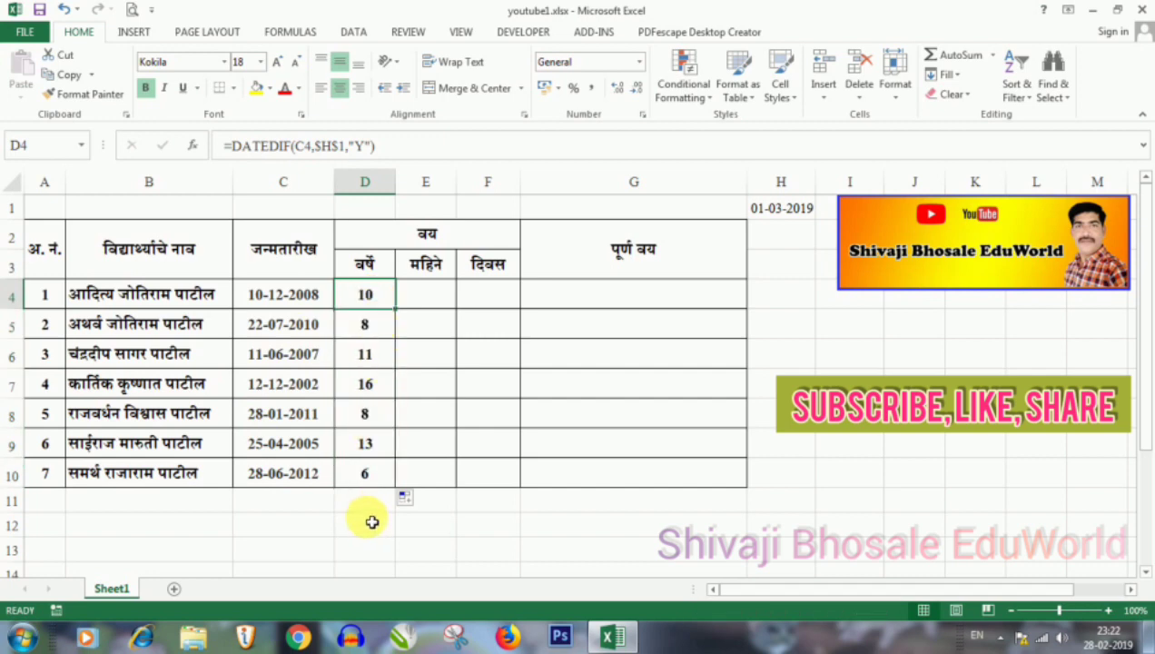
click(423, 298)
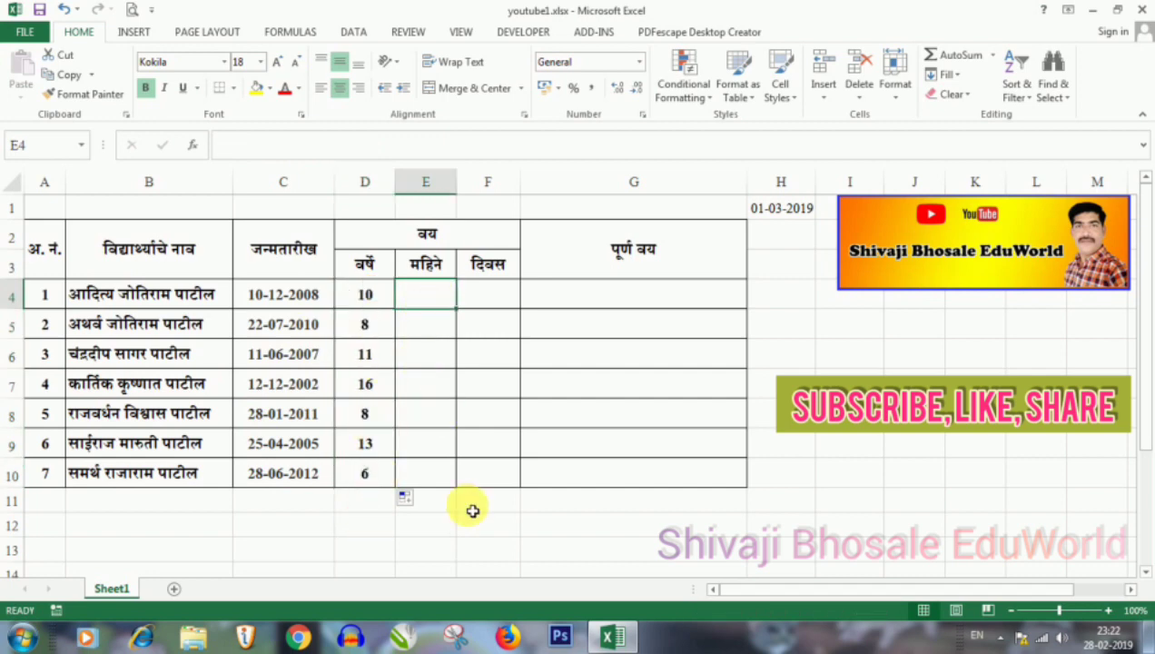
text(=D)
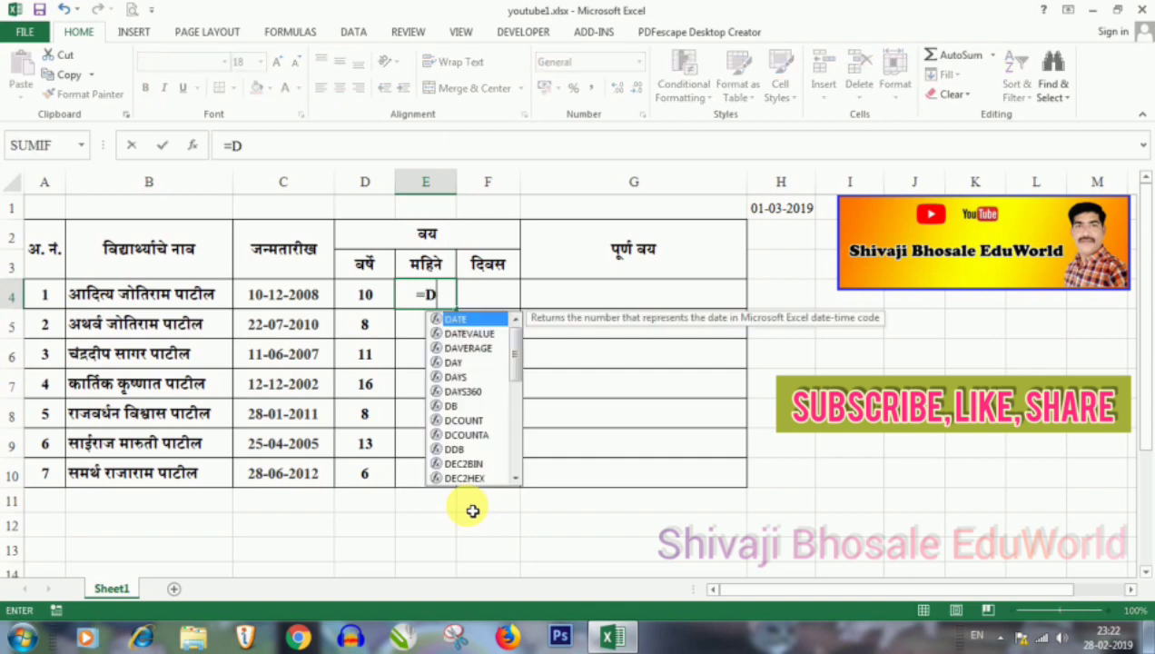
text(AT)
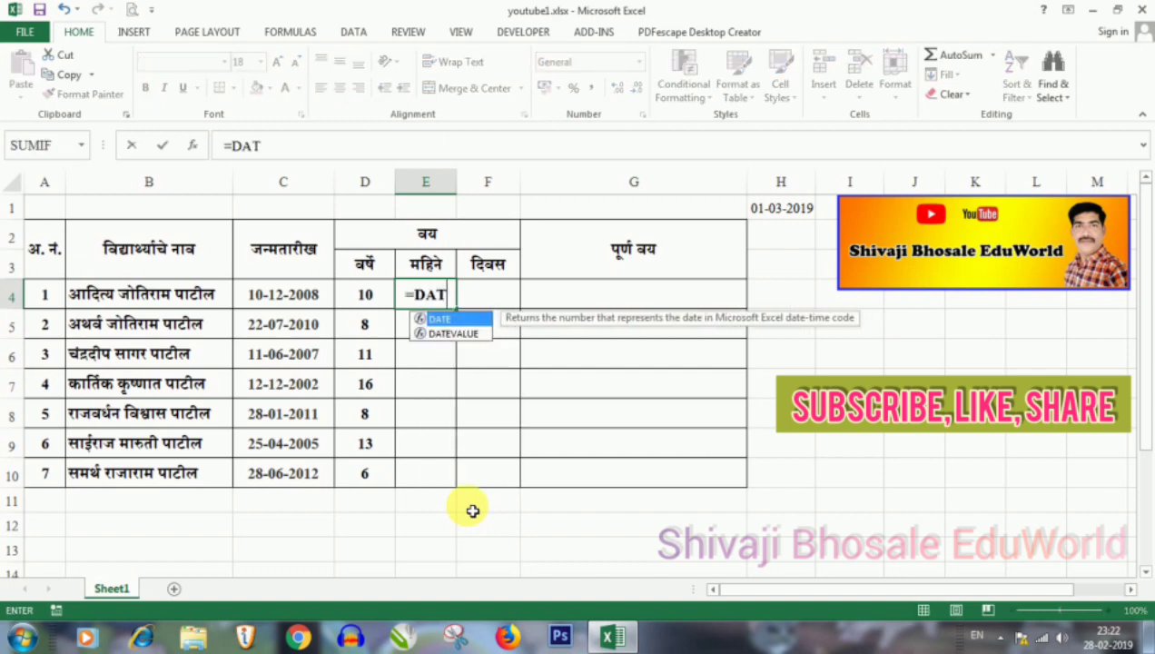
text(EDIF)
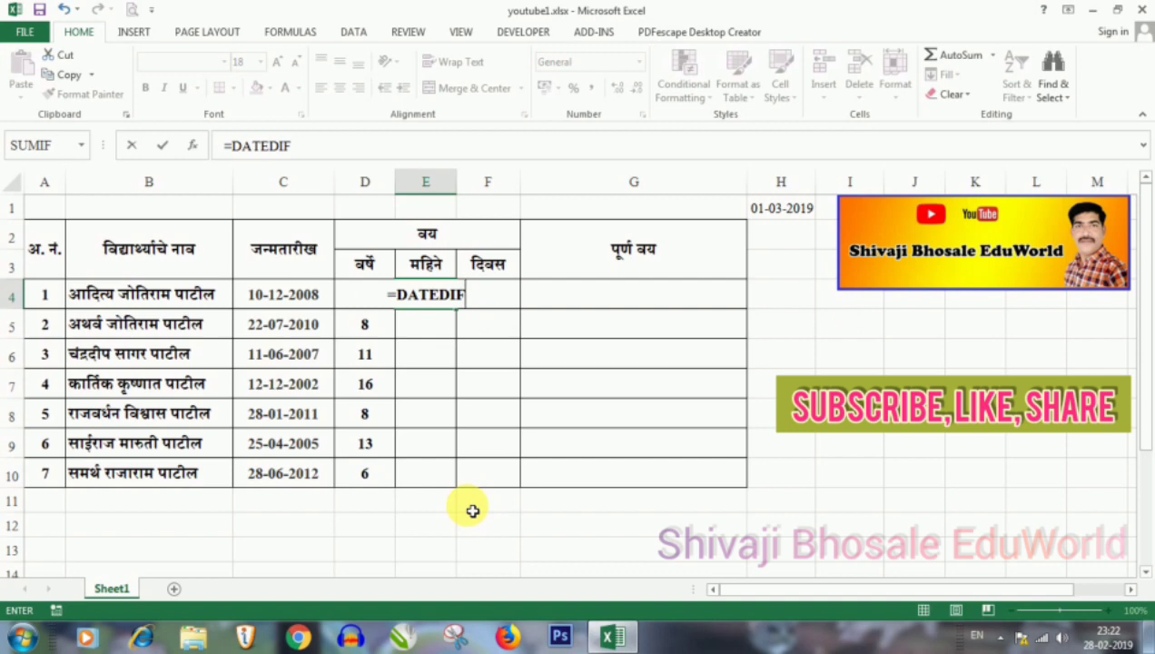
text(()
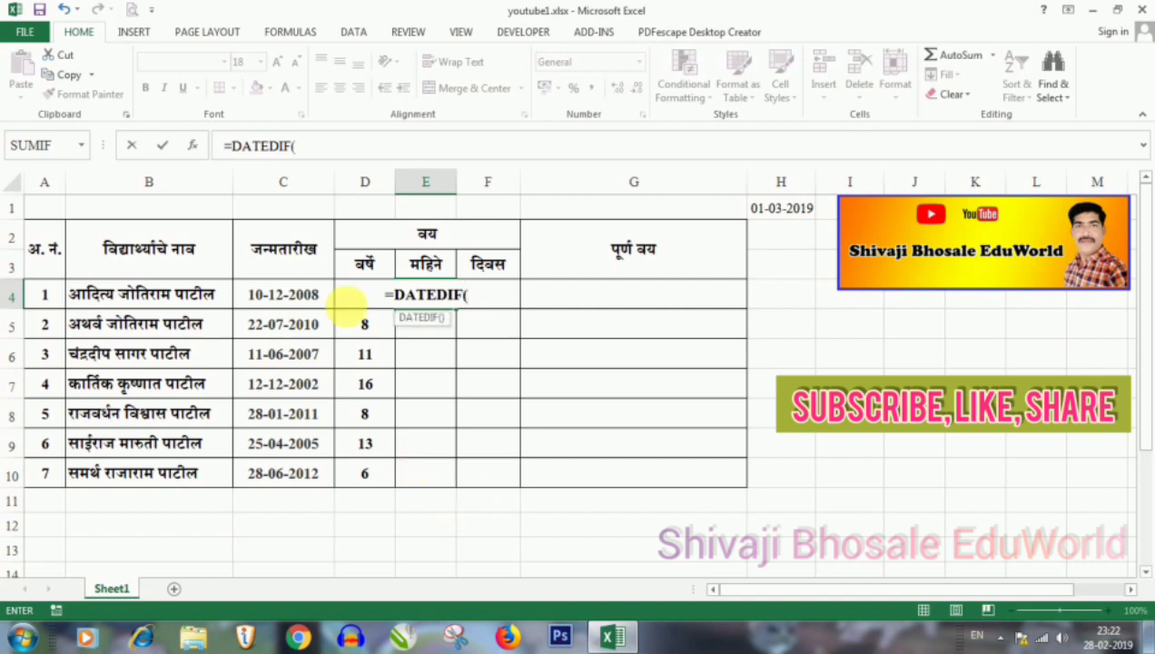
click(293, 299)
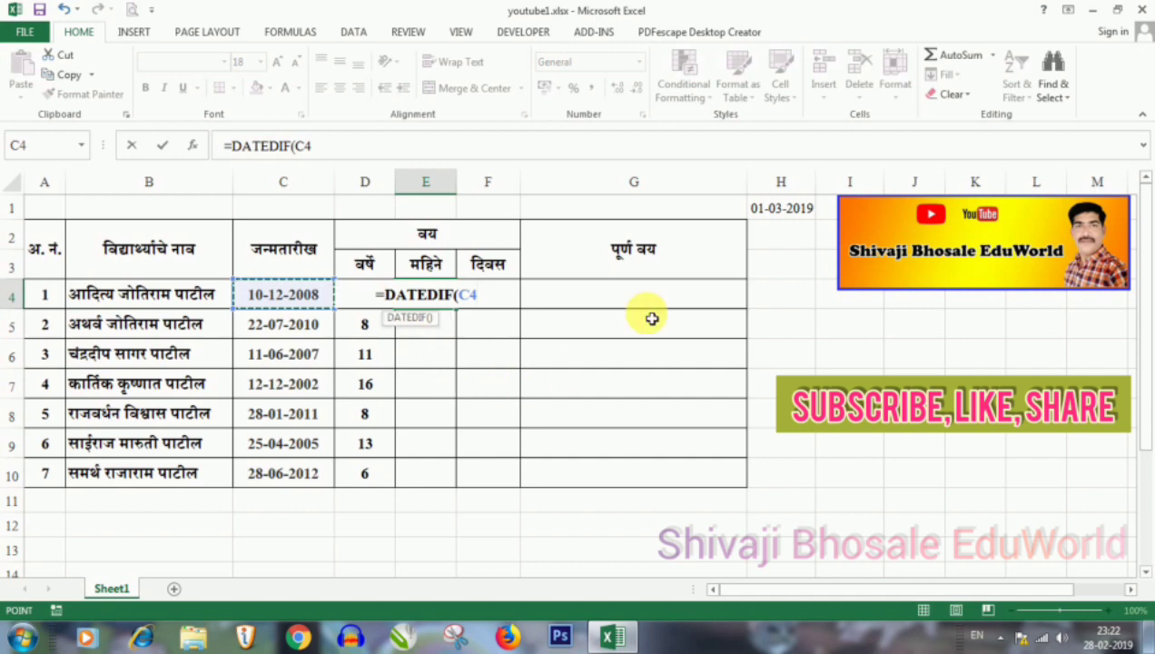
text(,)
click(781, 208)
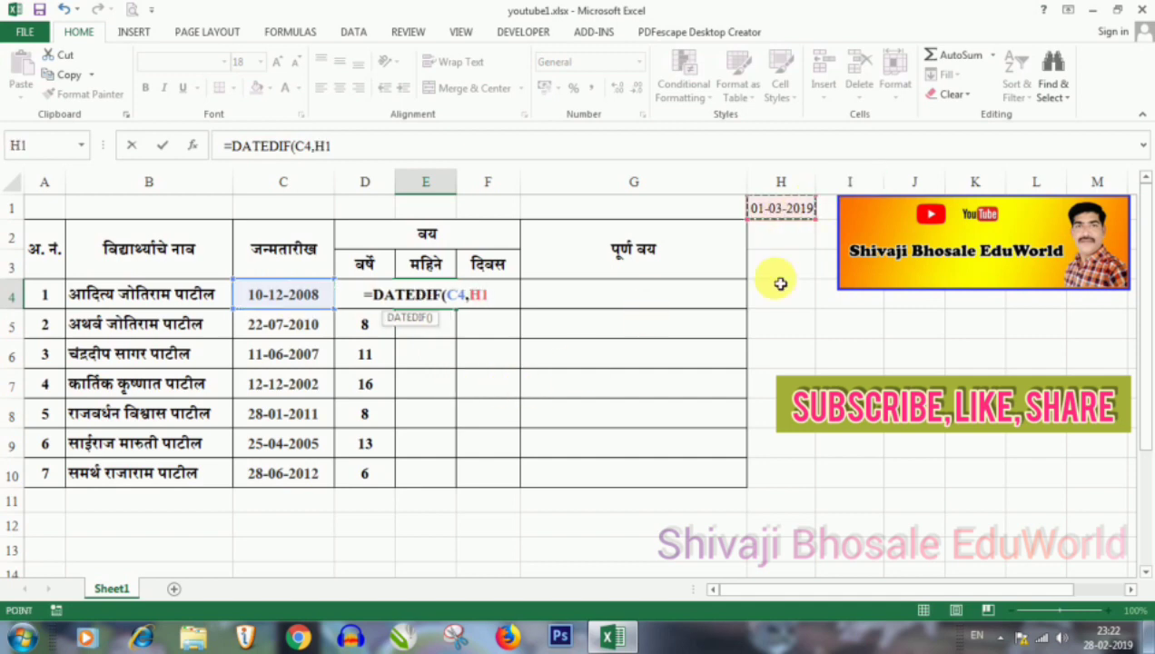
text(,")
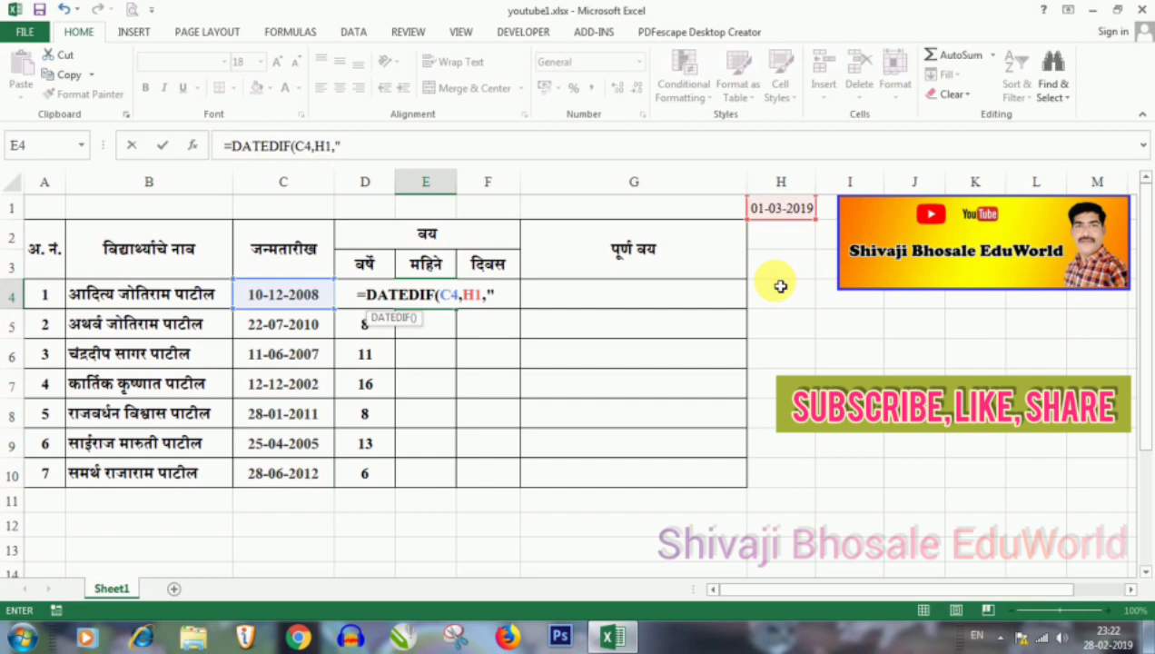
text(YM)
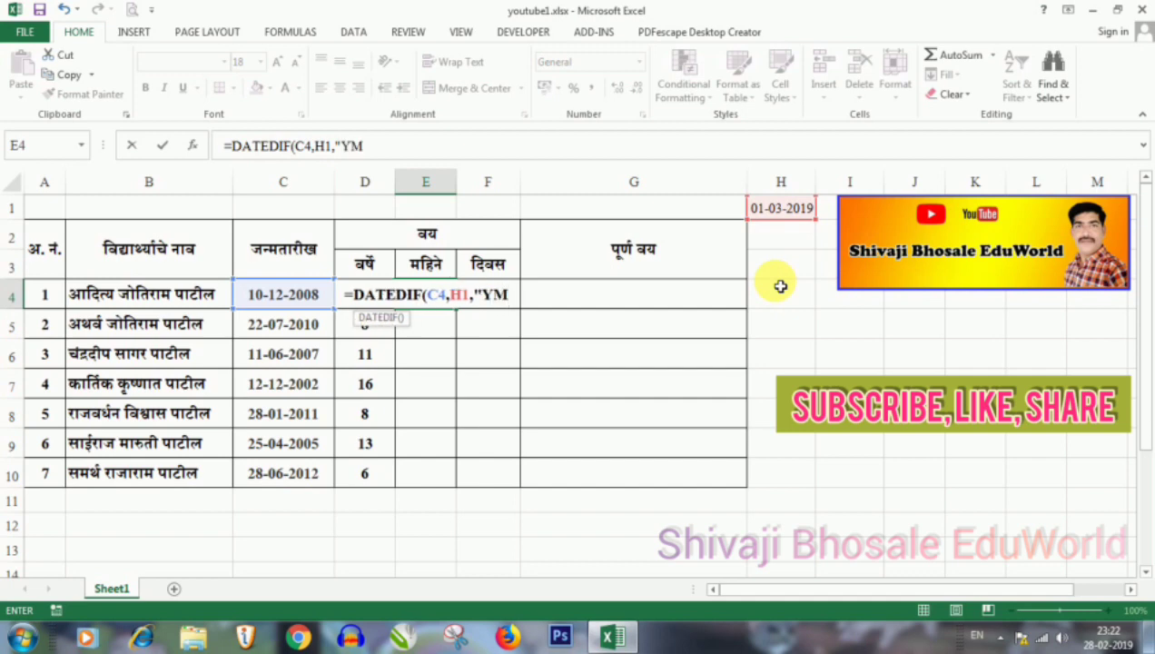
text(")
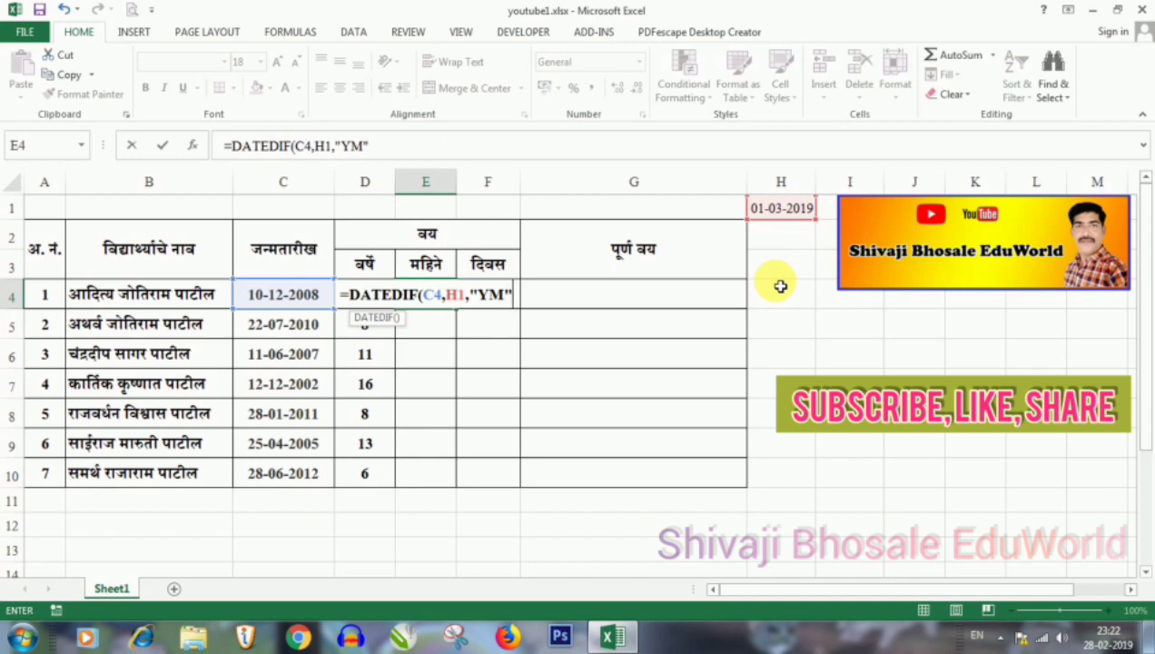
text())
key(Return)
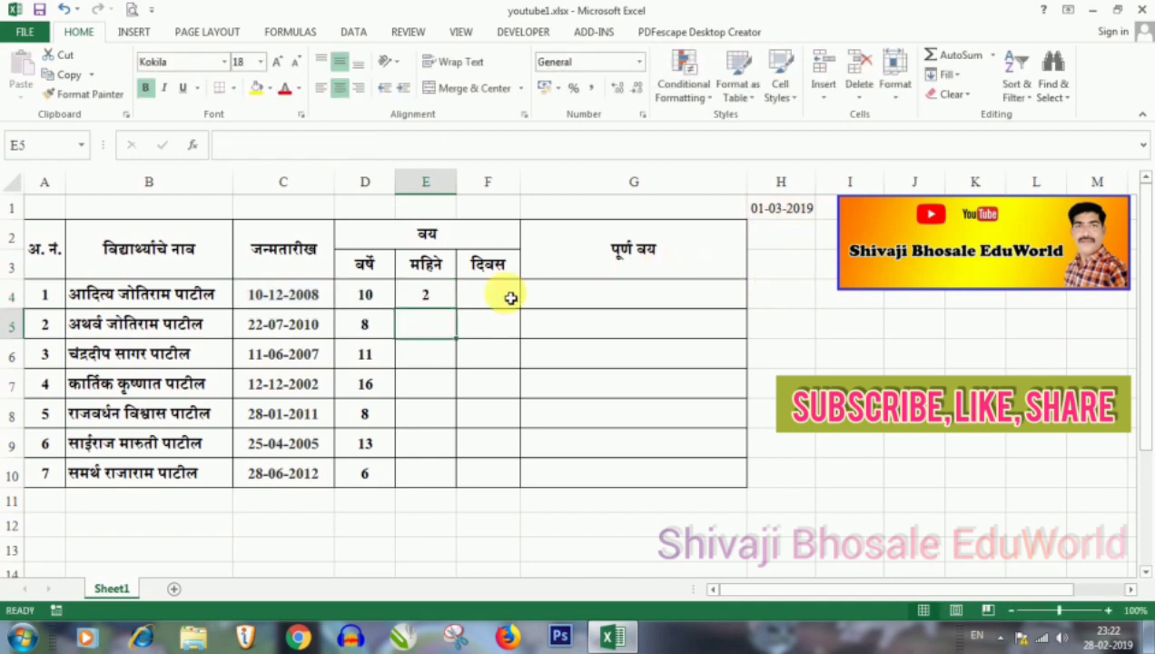
- Lock the date to $H$1 and fill the months formula to E10 (2, 7, 8, 2, 1, 10, 8)
click(425, 292)
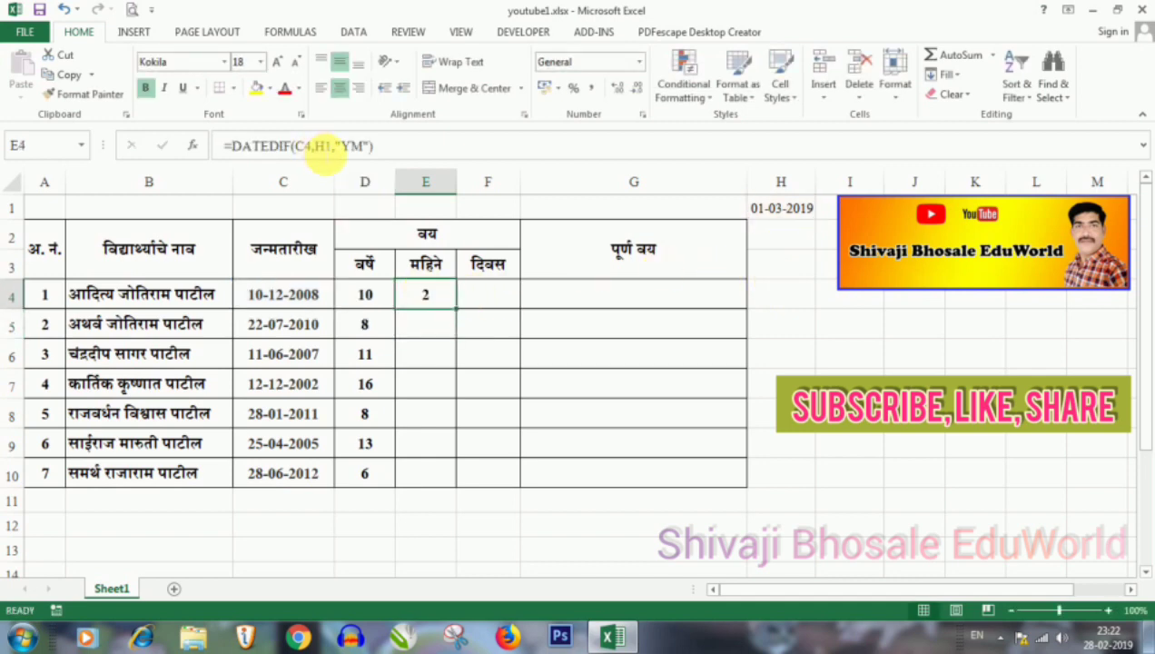
click(330, 149)
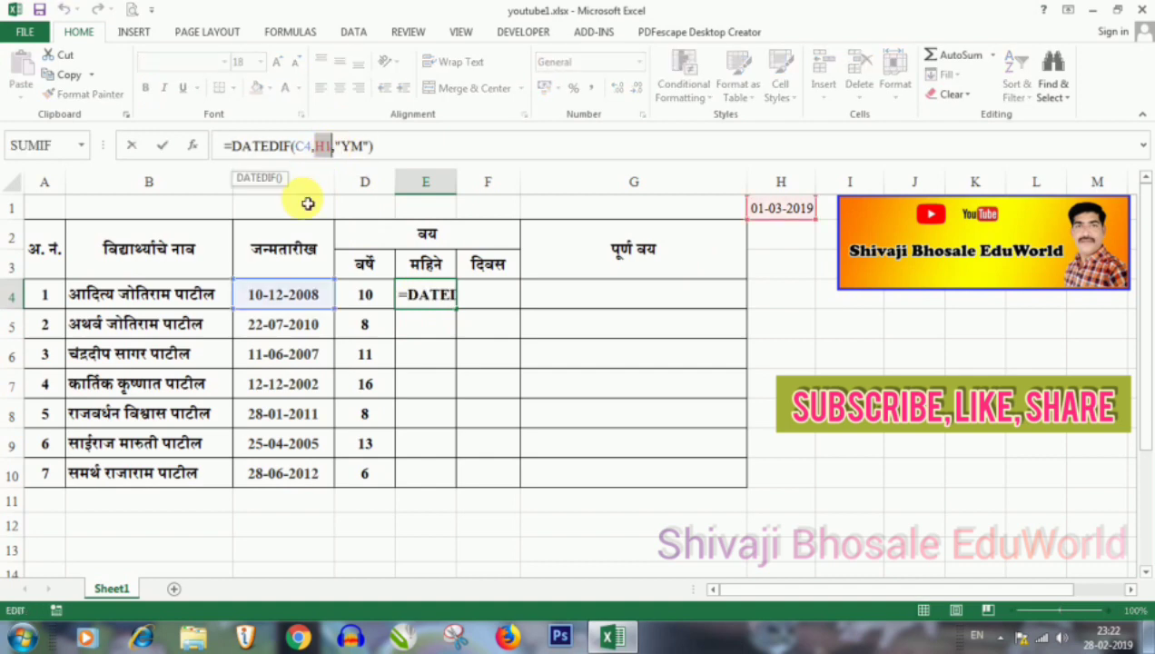
key(F4)
key(Return)
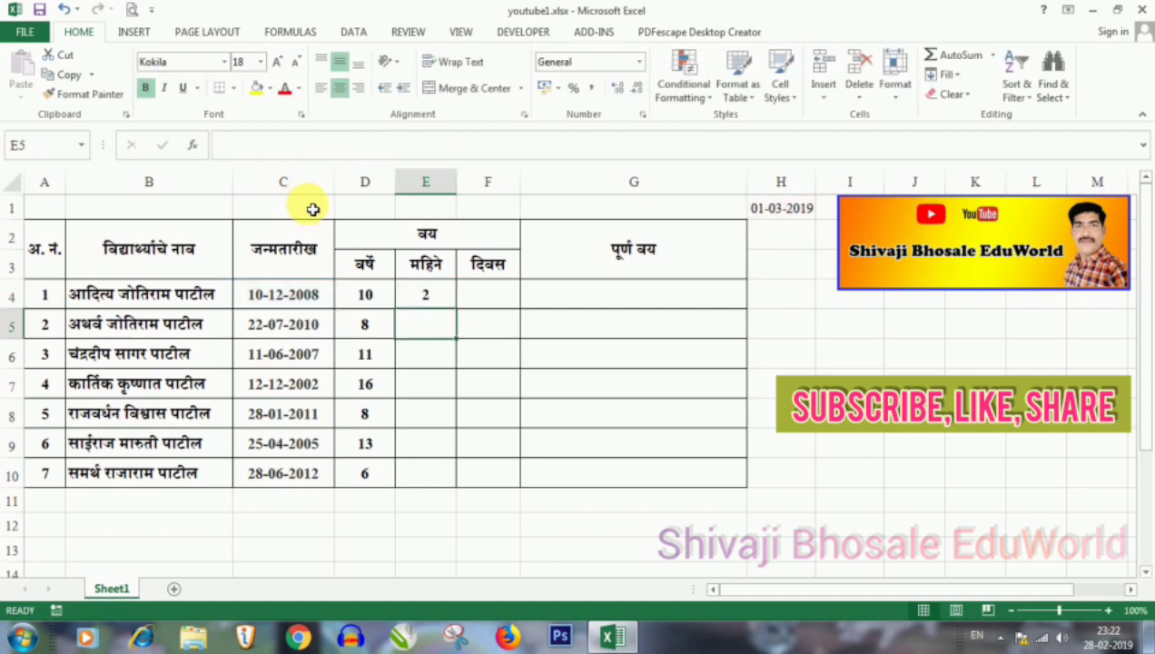
click(438, 297)
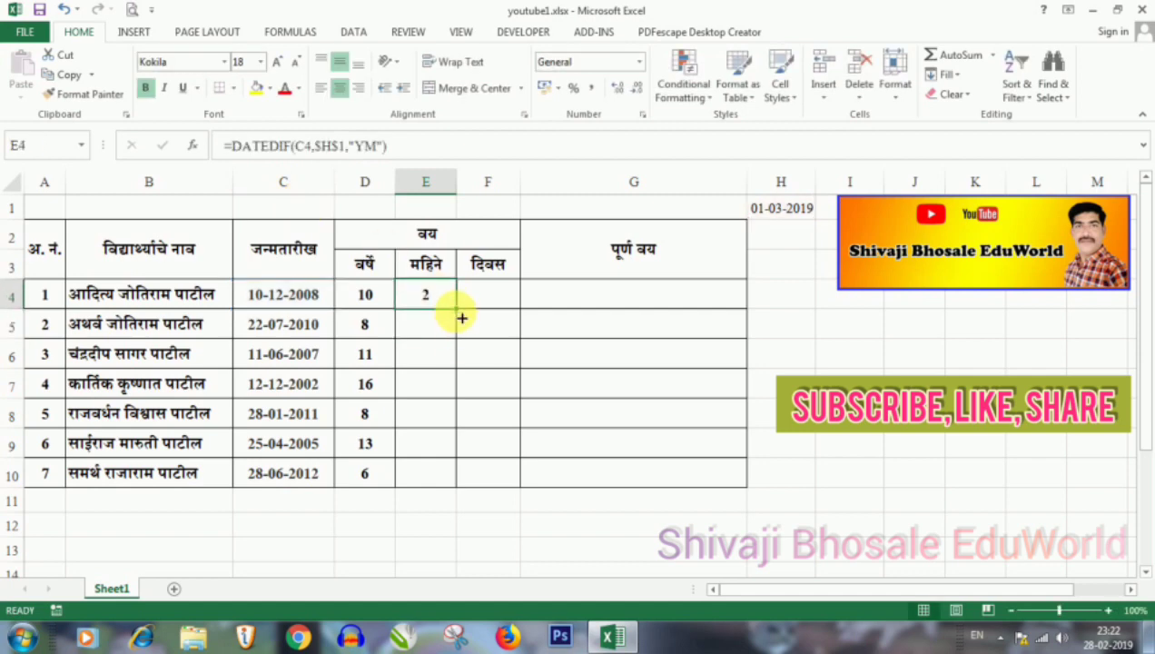
drag(457, 311, 454, 491)
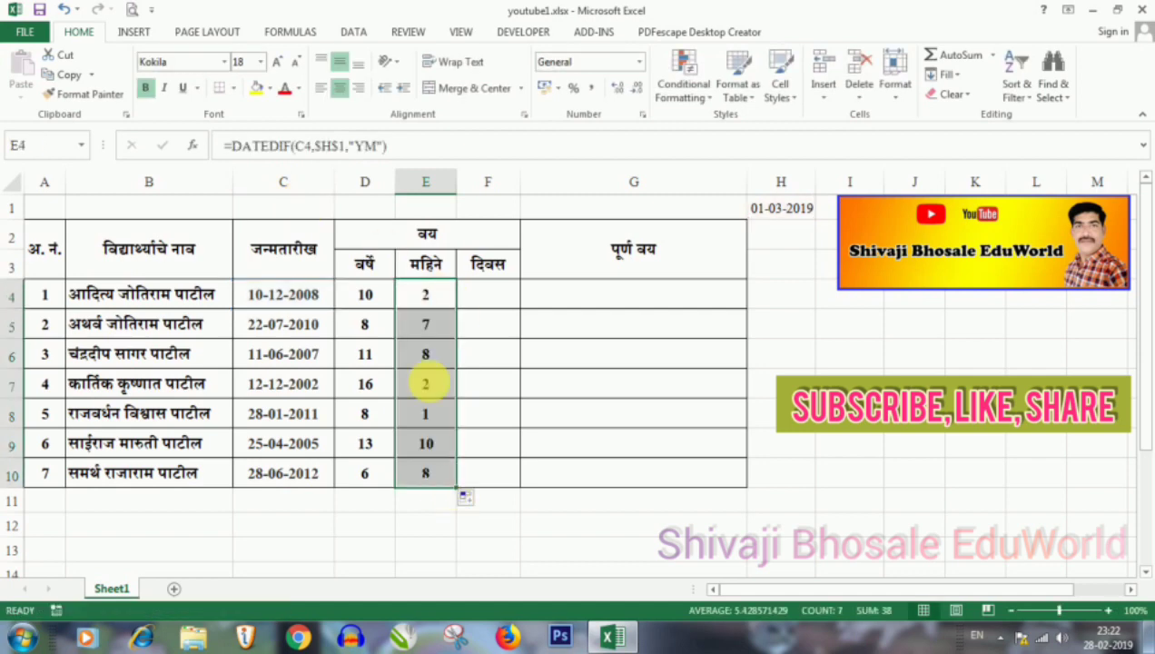
click(482, 292)
- Enter =DATEDIF(C4,H1,"MD") in F4 for the first student's remaining days
text(=)
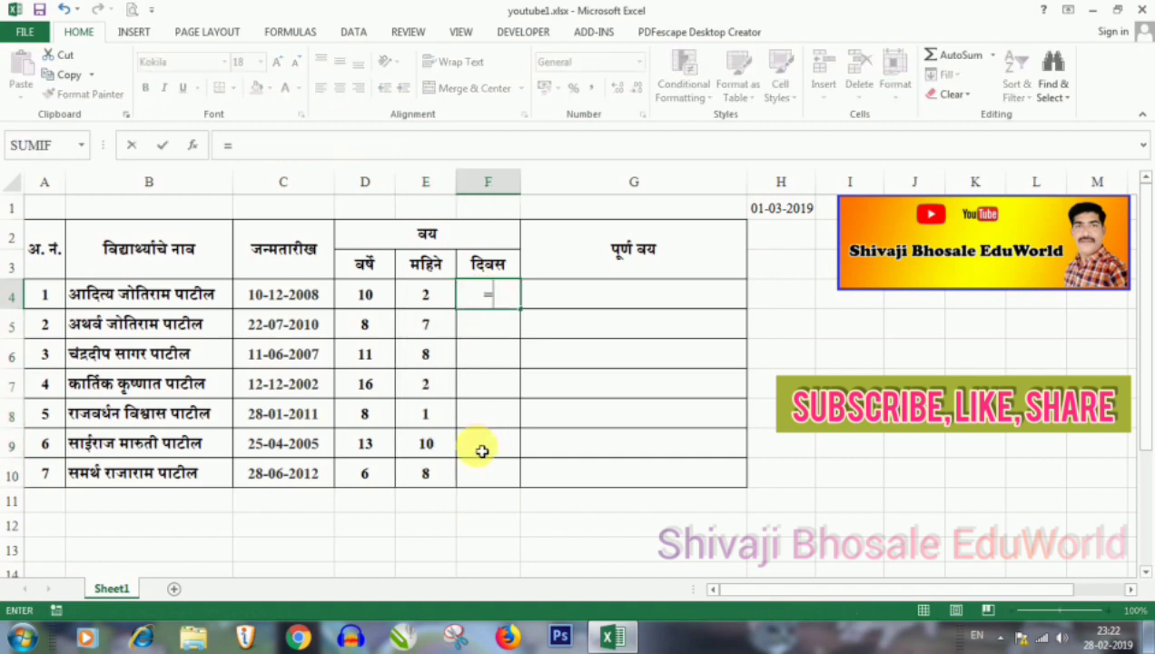
text(dated)
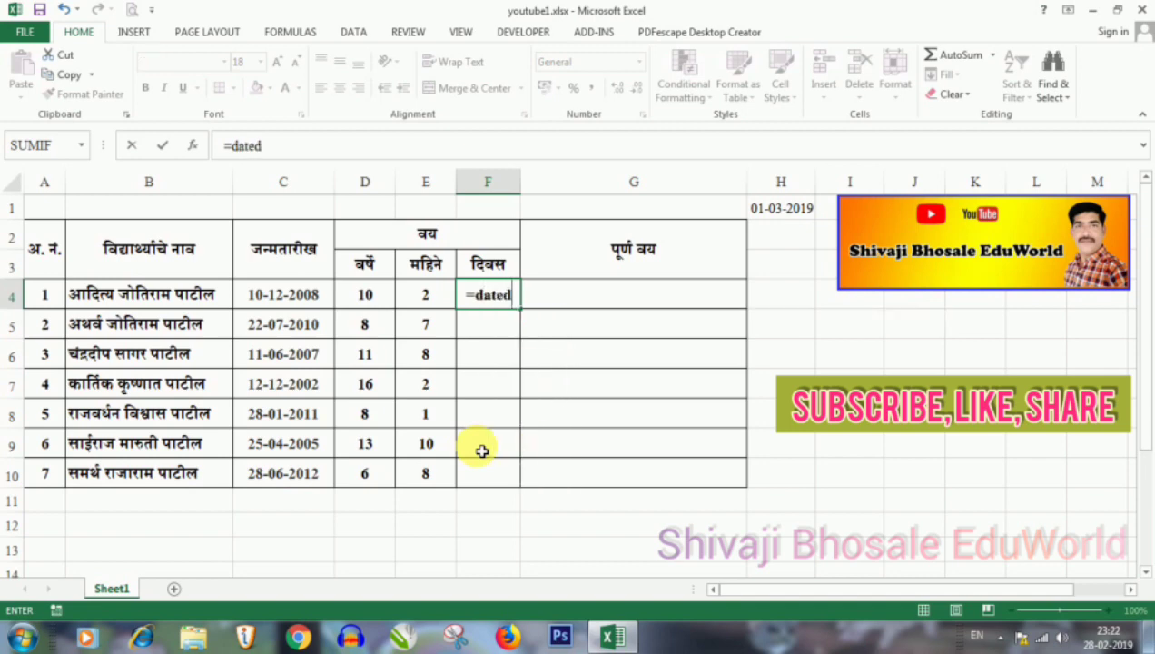
text(if)
text(()
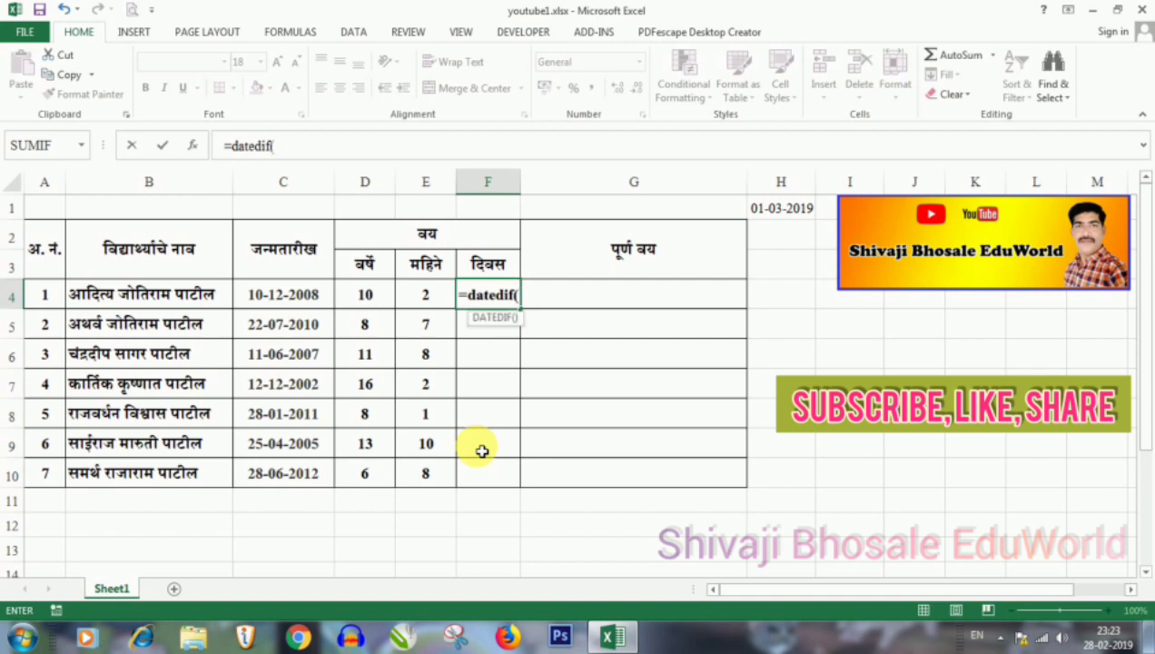
click(309, 296)
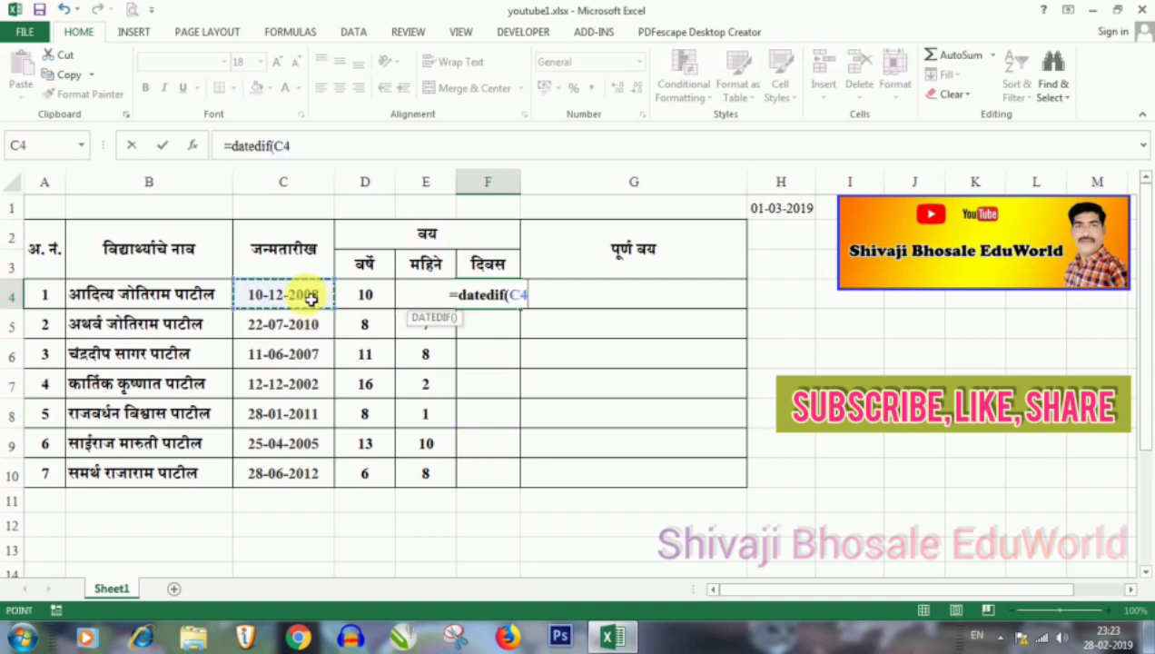
text(,)
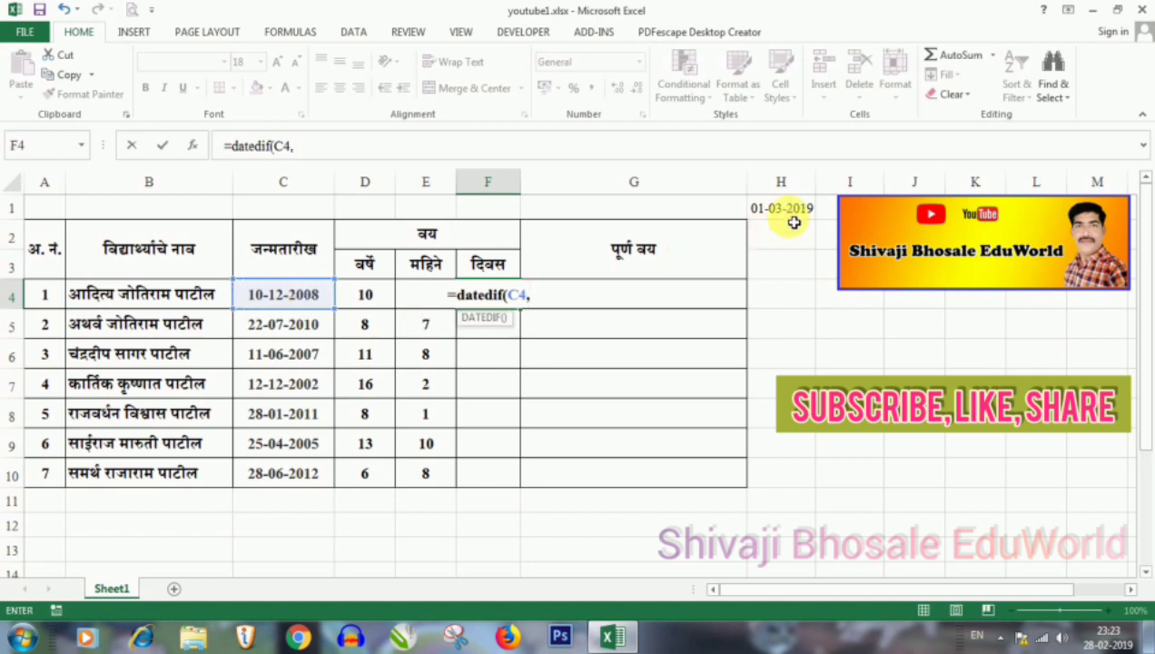
click(788, 211)
text(,)
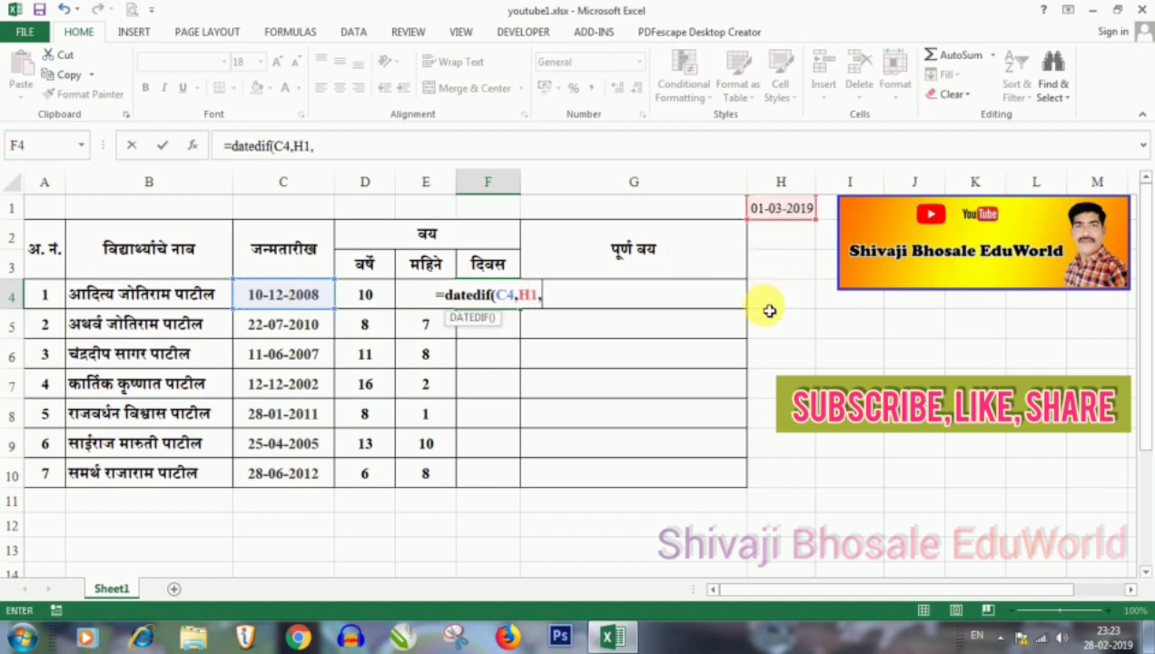
text(")
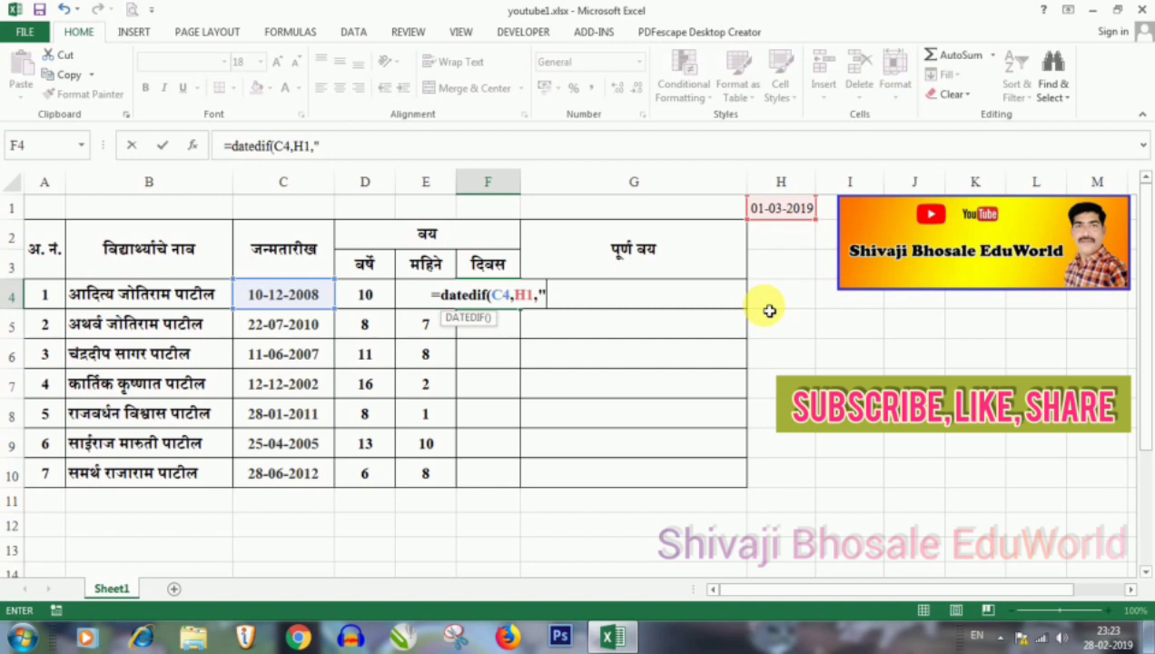
text(M)
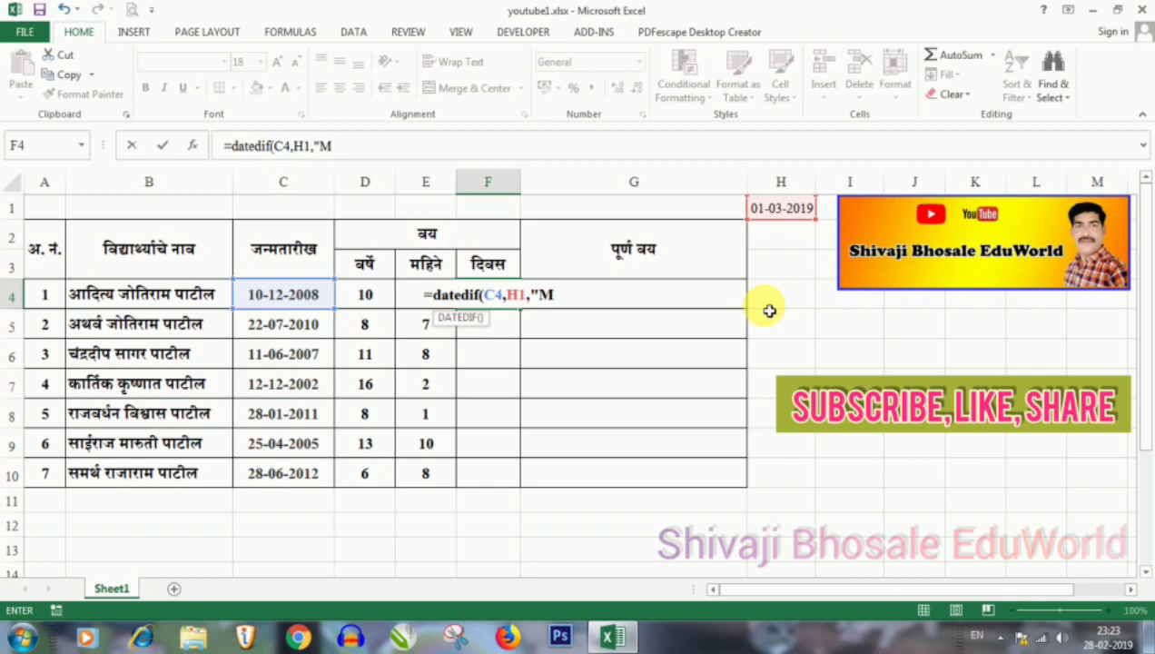
text(D)
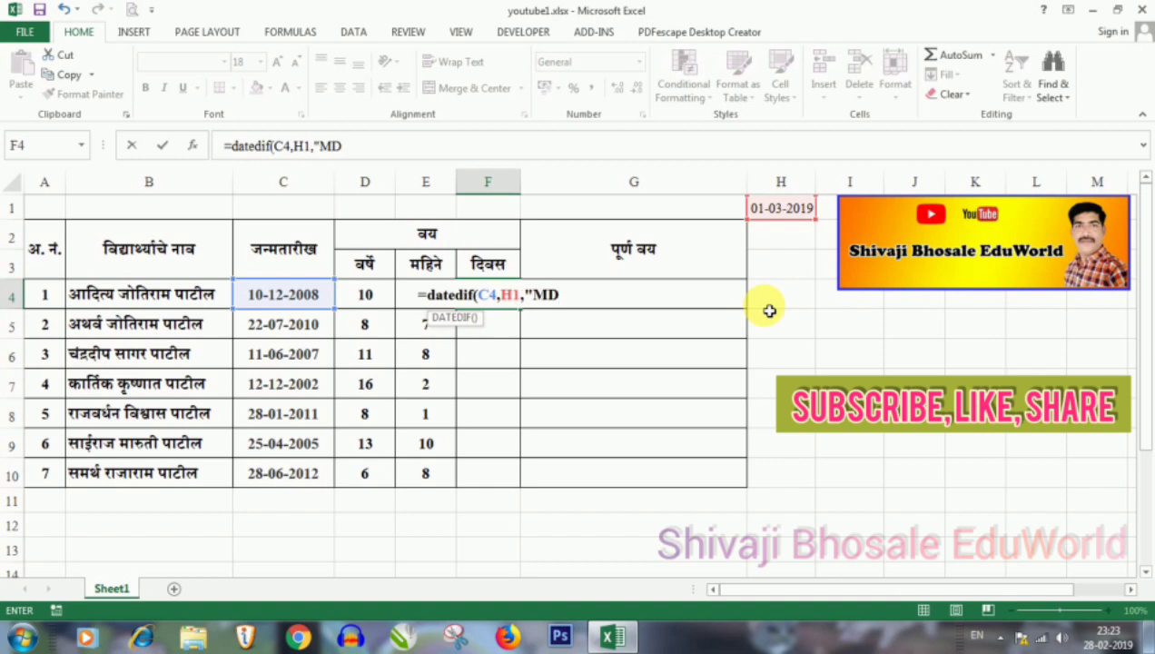
text(")
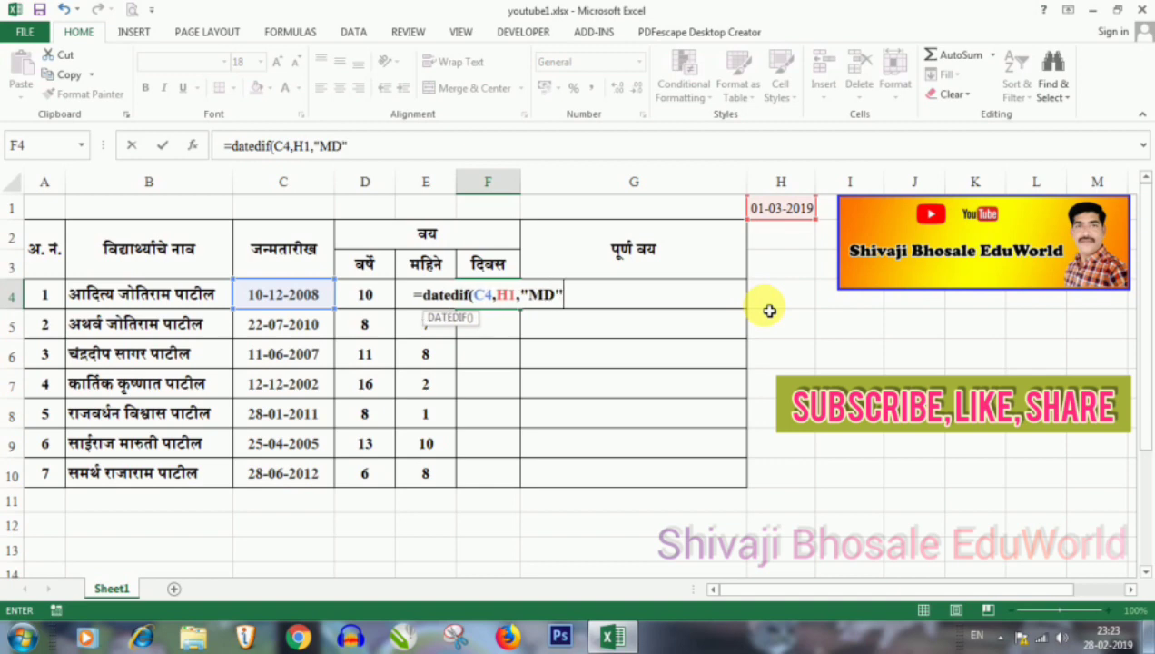
text())
key(Return)
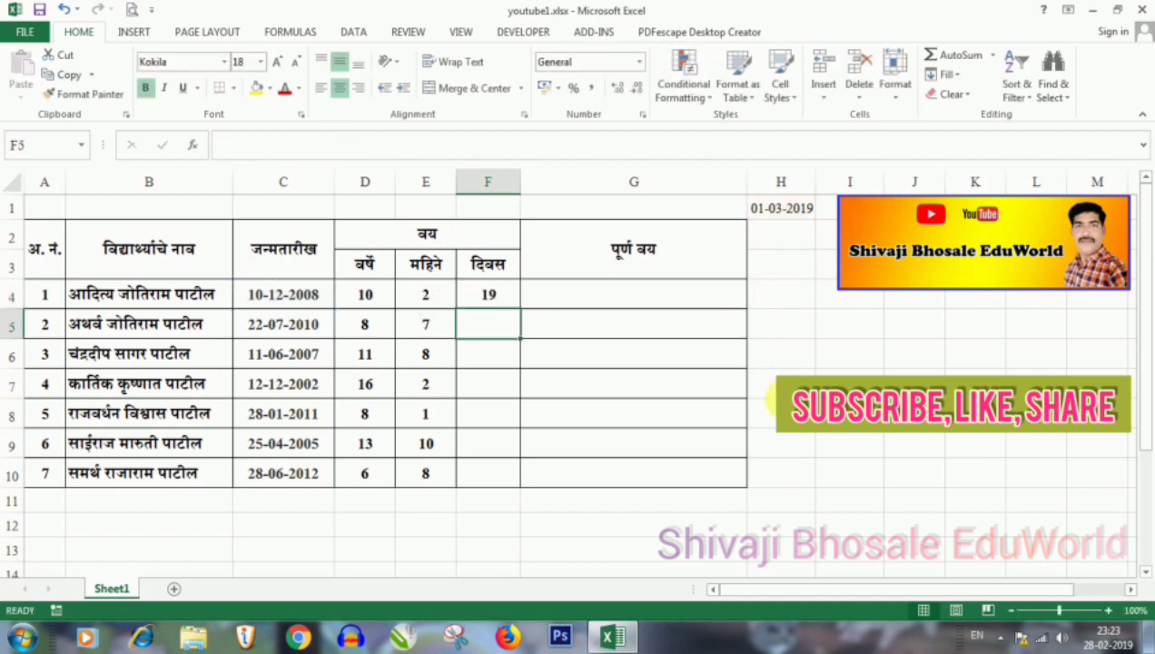
- Lock the date to $H$1 and fill the days formula to F10 (19, 7, 18, 17, 1, 4, 1)
click(501, 307)
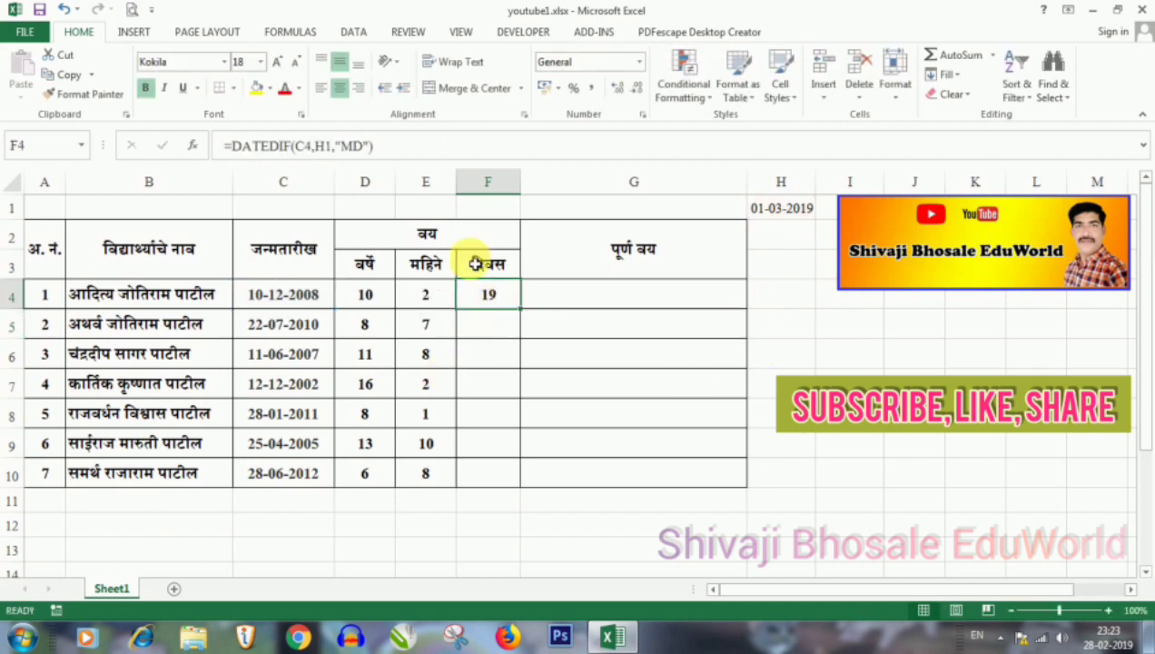
double_click(322, 147)
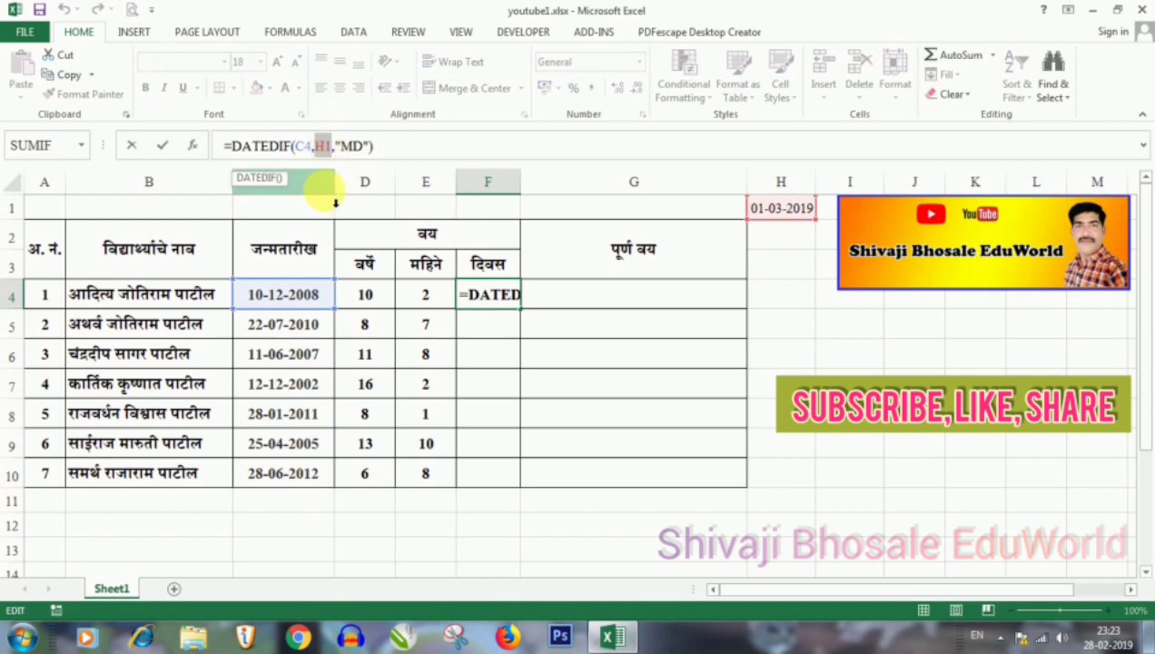
key(F4)
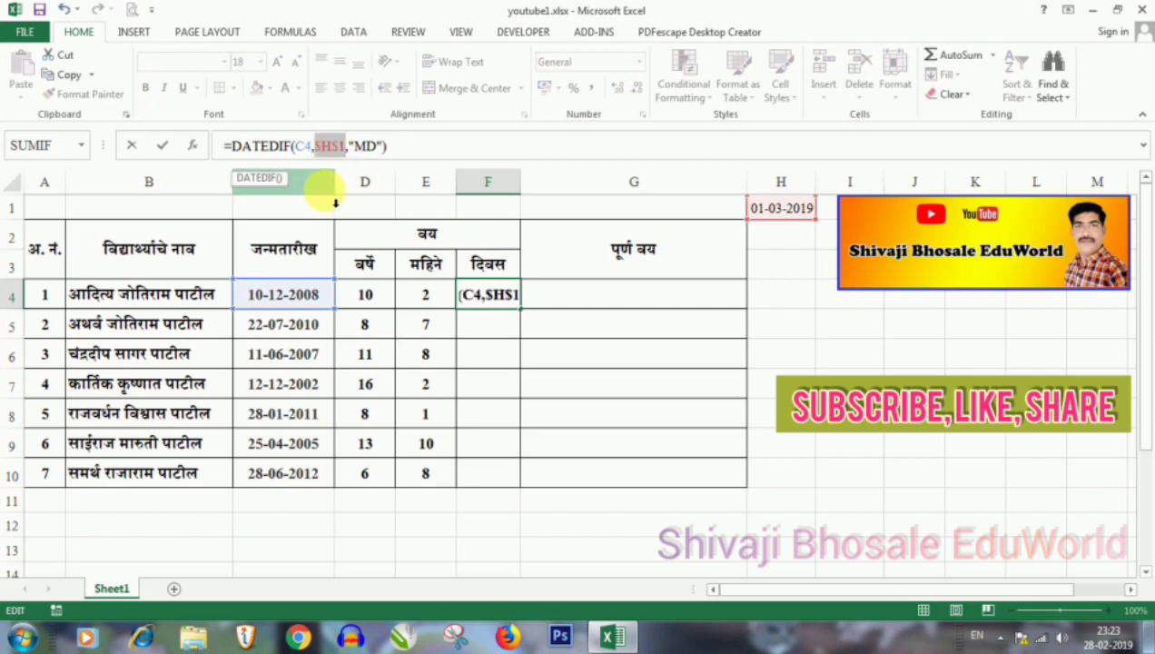
key(Return)
click(482, 297)
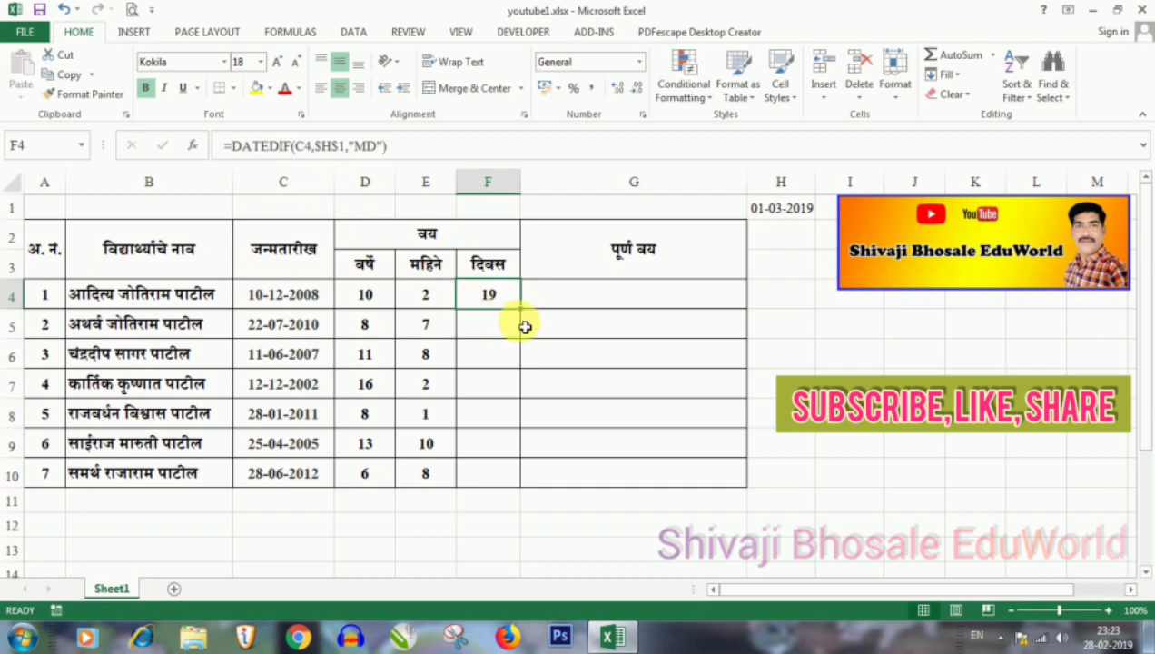
drag(526, 314, 523, 488)
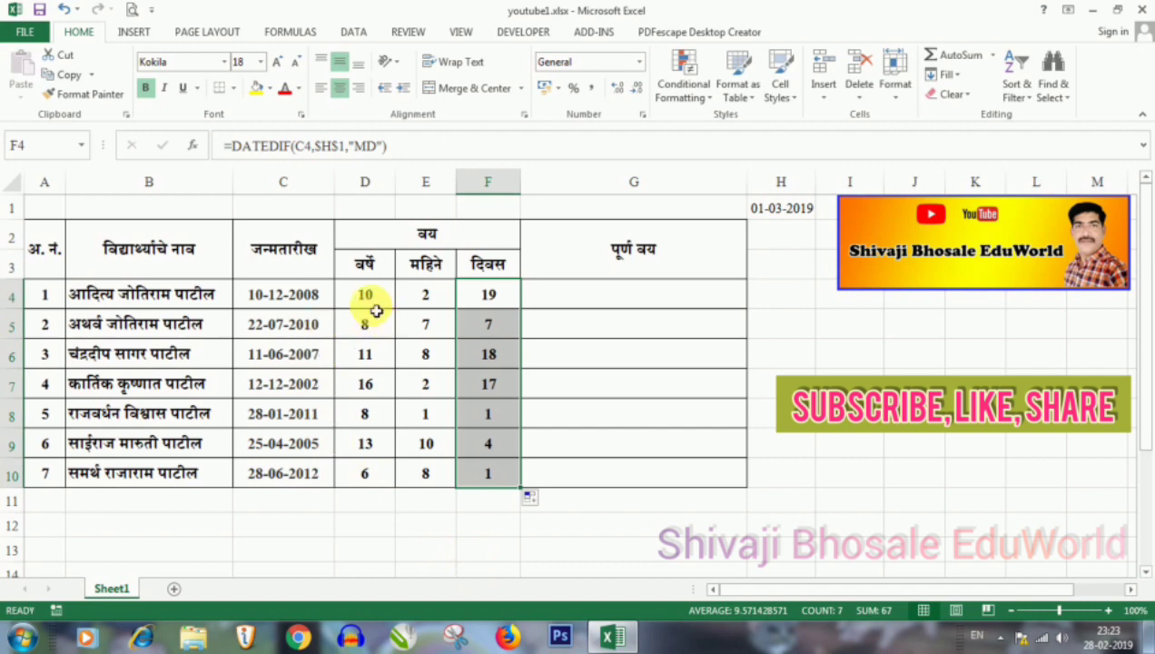
click(514, 384)
click(536, 522)
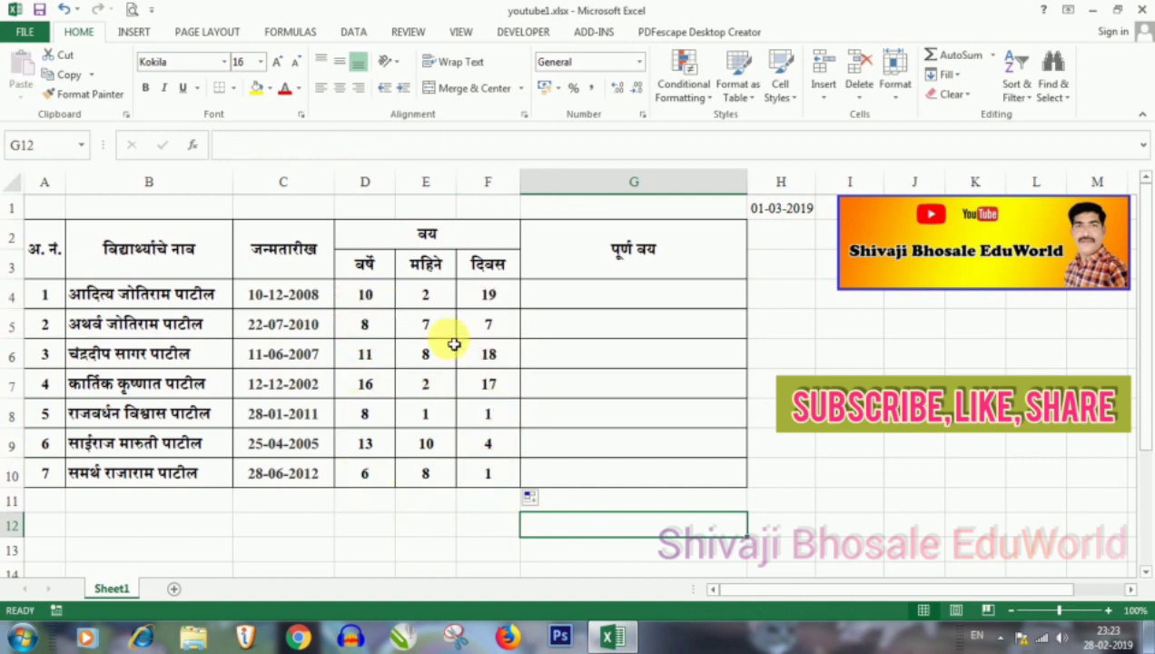
- Copy D4's formula text =DATEDIF(C4,$H$1,"Y") and paste it into G4, showing 10
click(575, 303)
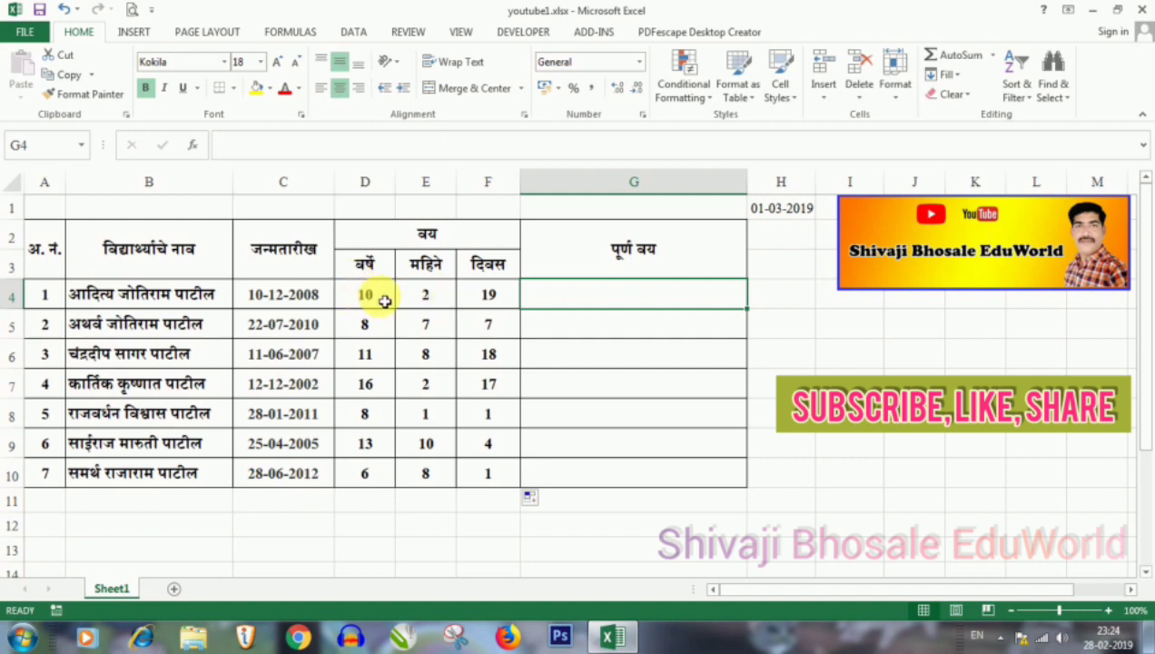
click(364, 294)
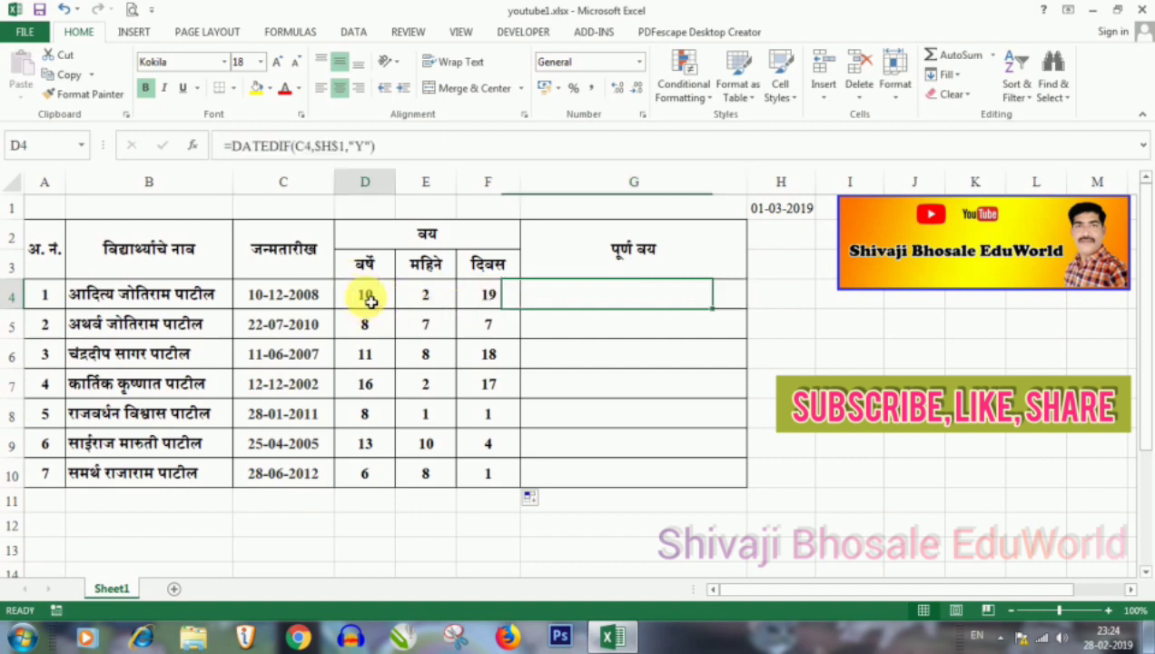
click(385, 145)
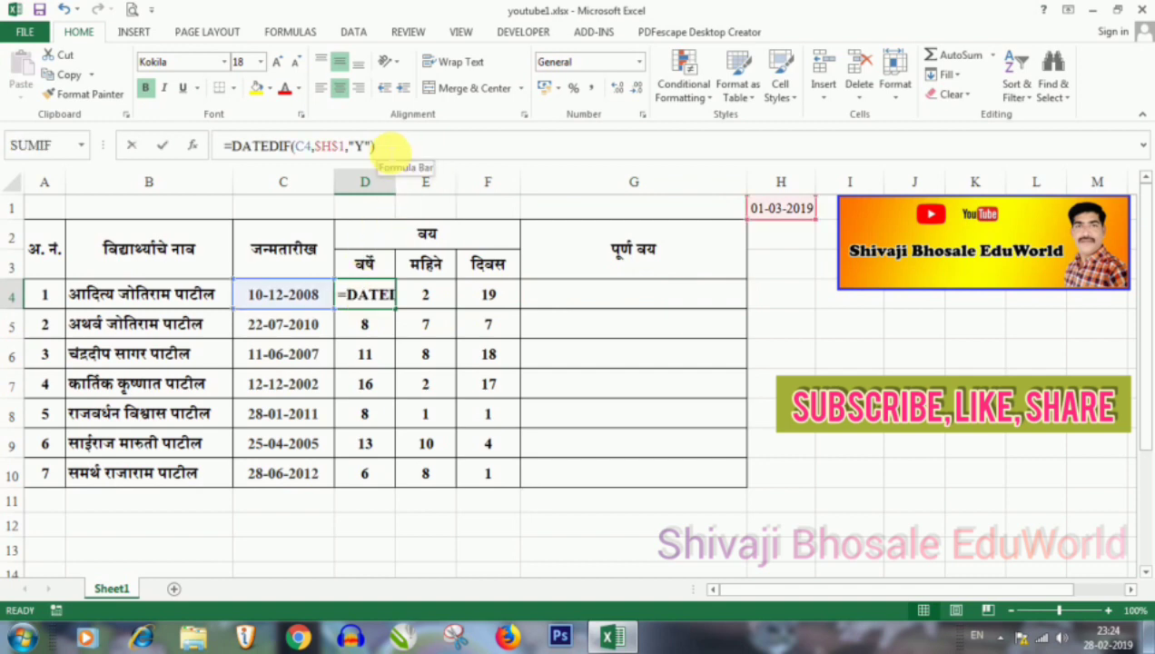
drag(324, 155, 212, 149)
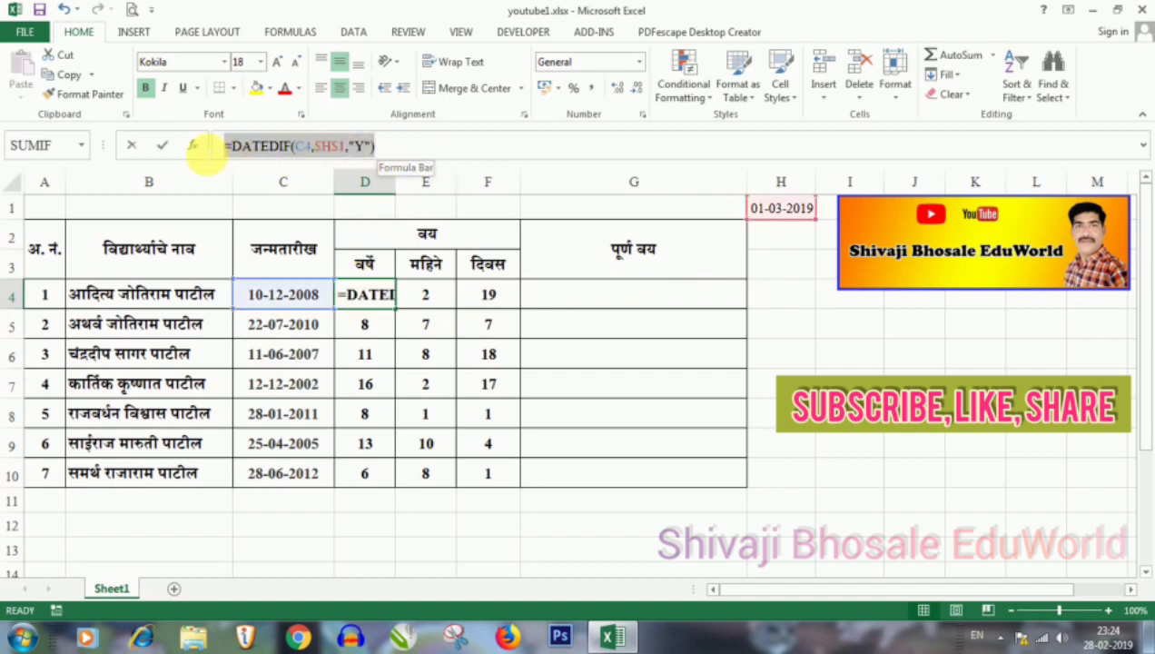
right_click(228, 147)
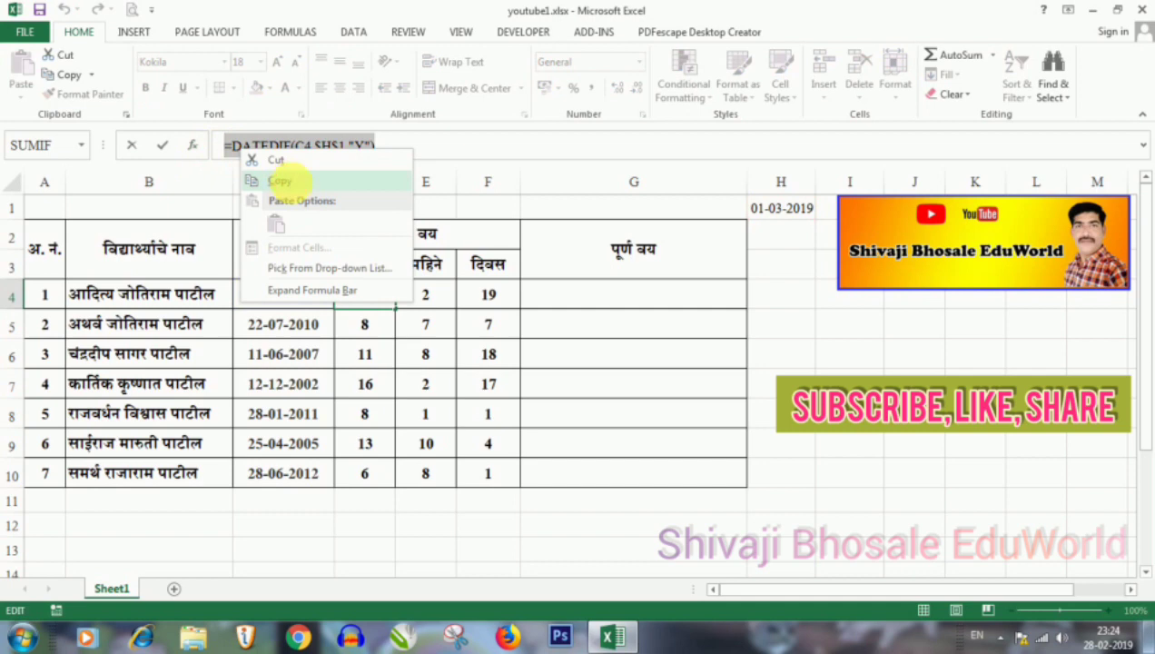
click(289, 181)
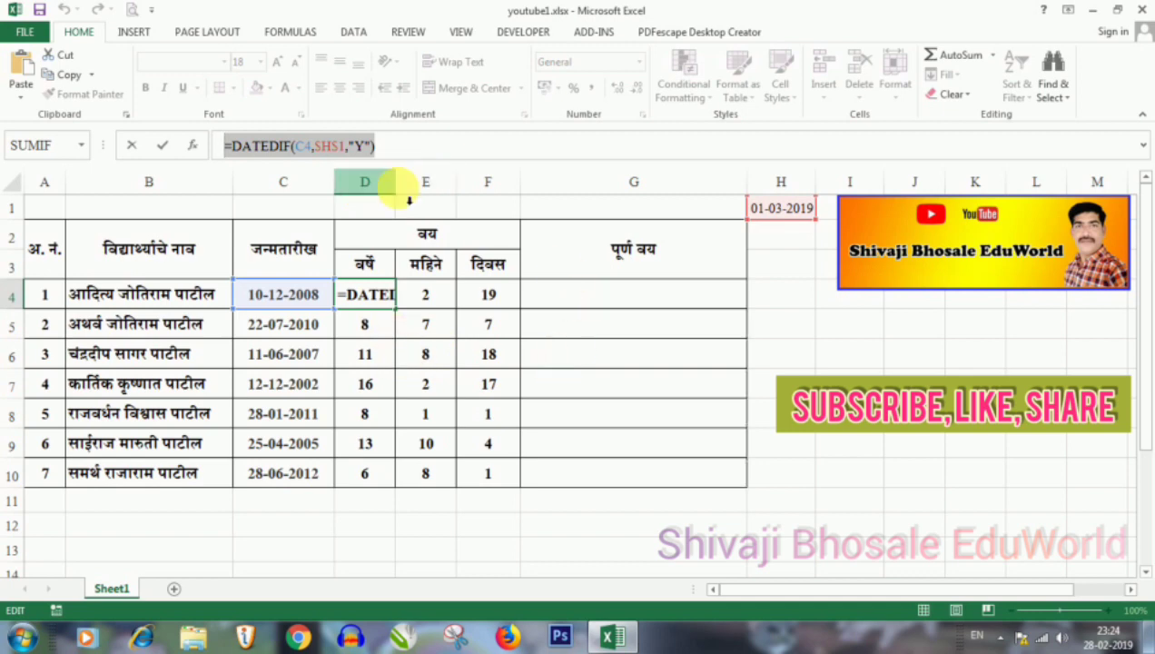
key(ctrl+Return)
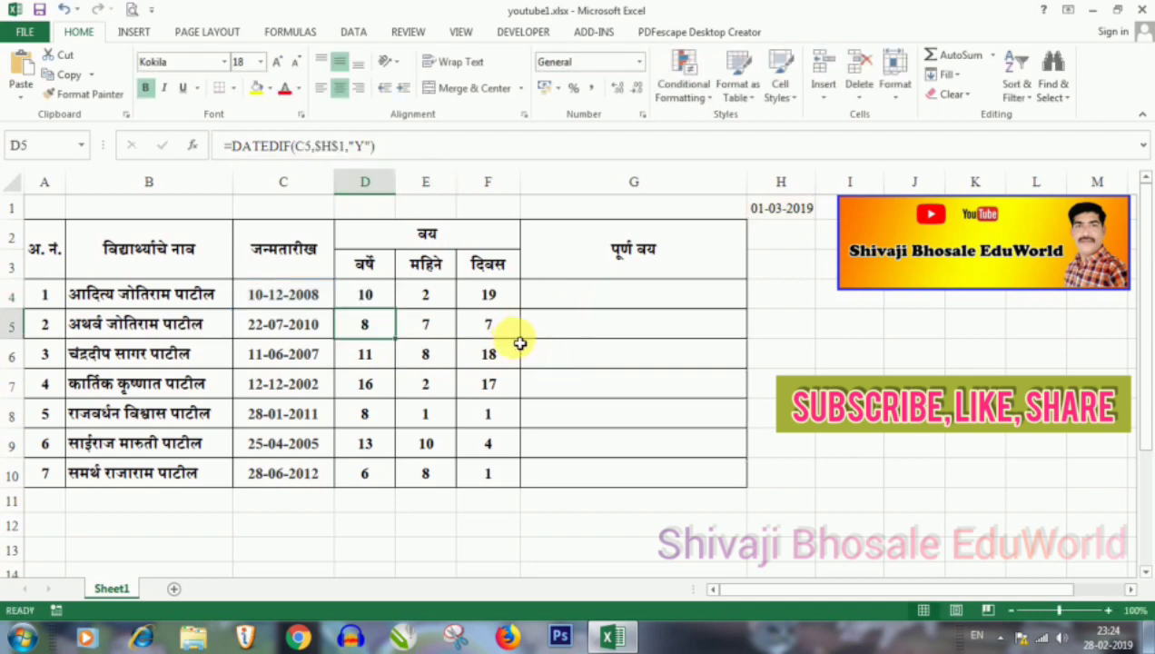
click(591, 301)
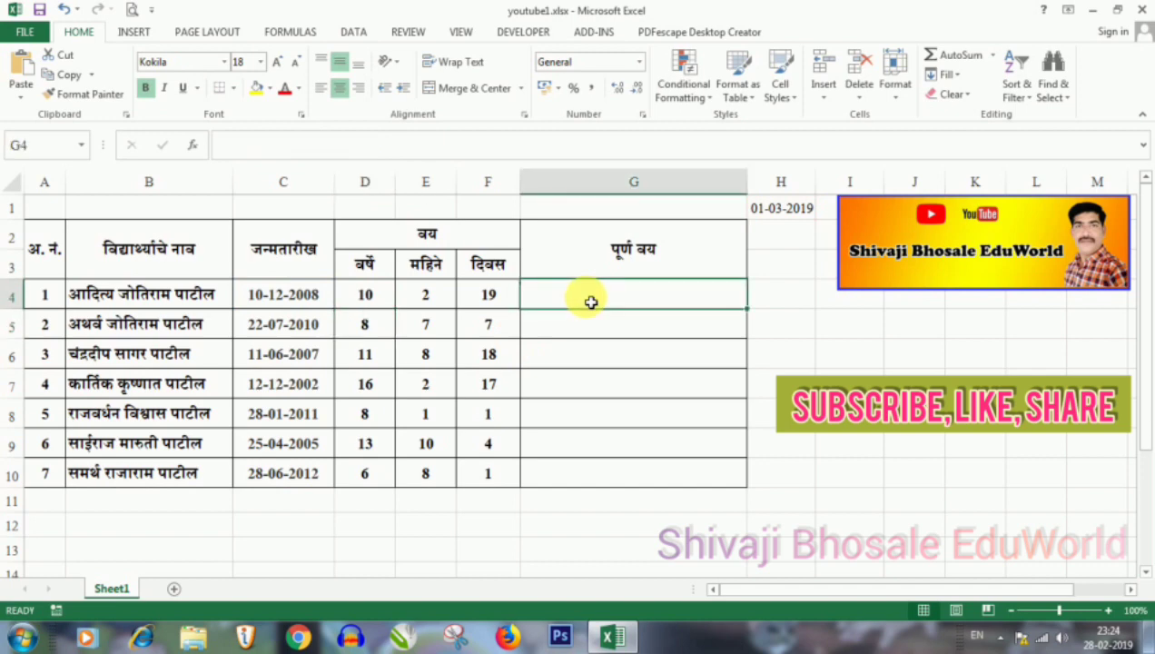
key(ctrl+v)
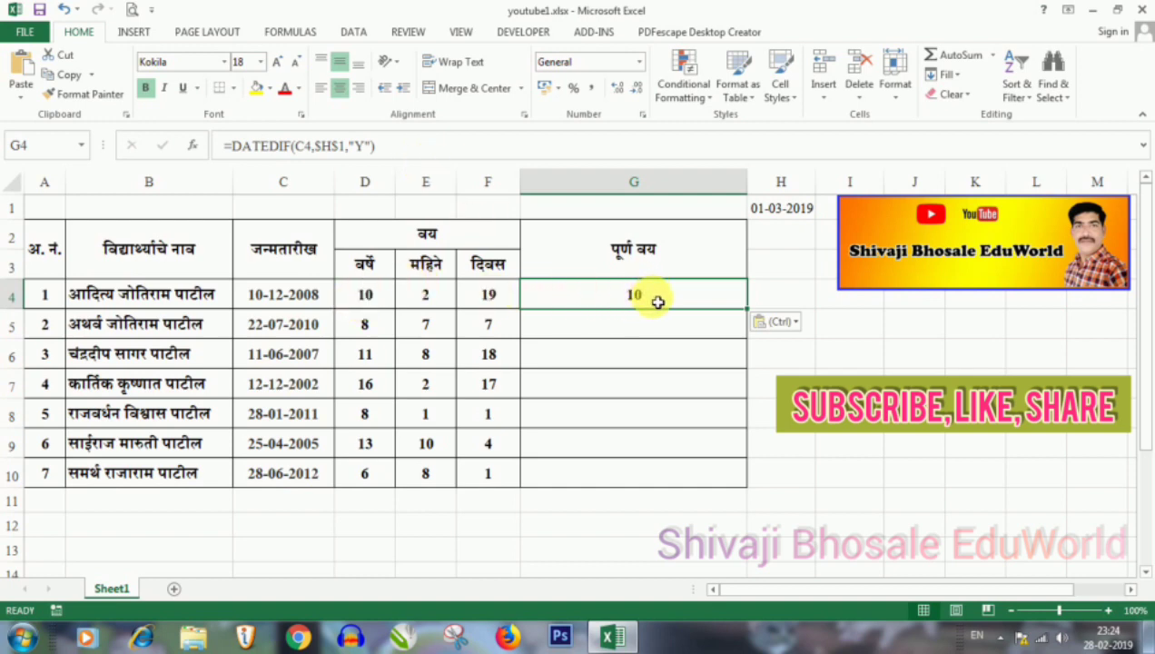
- Append &" वर्षे" to G4's formula using Marathi transliteration so it reads 10 वर्षे
click(400, 146)
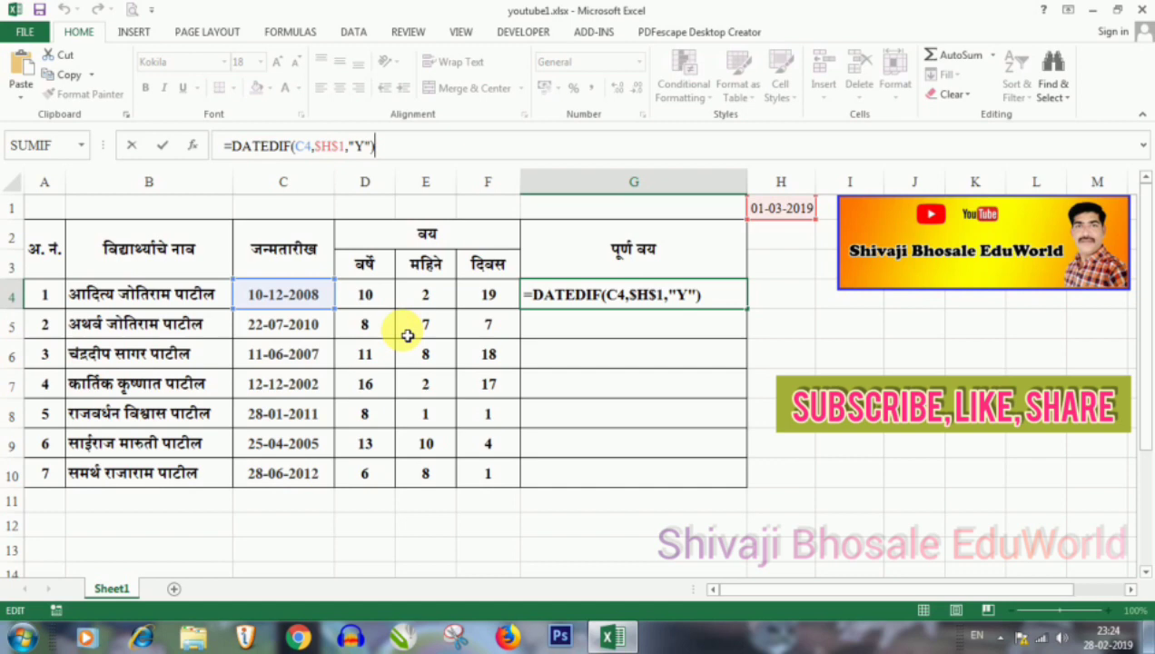
text(&)
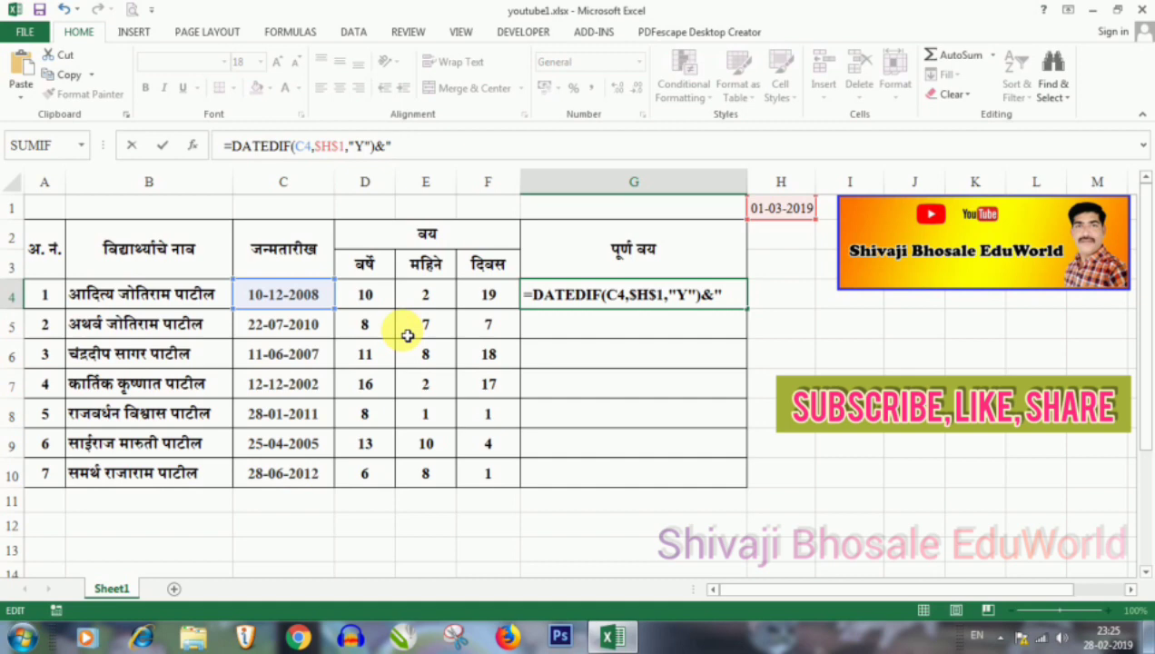
key(alt)
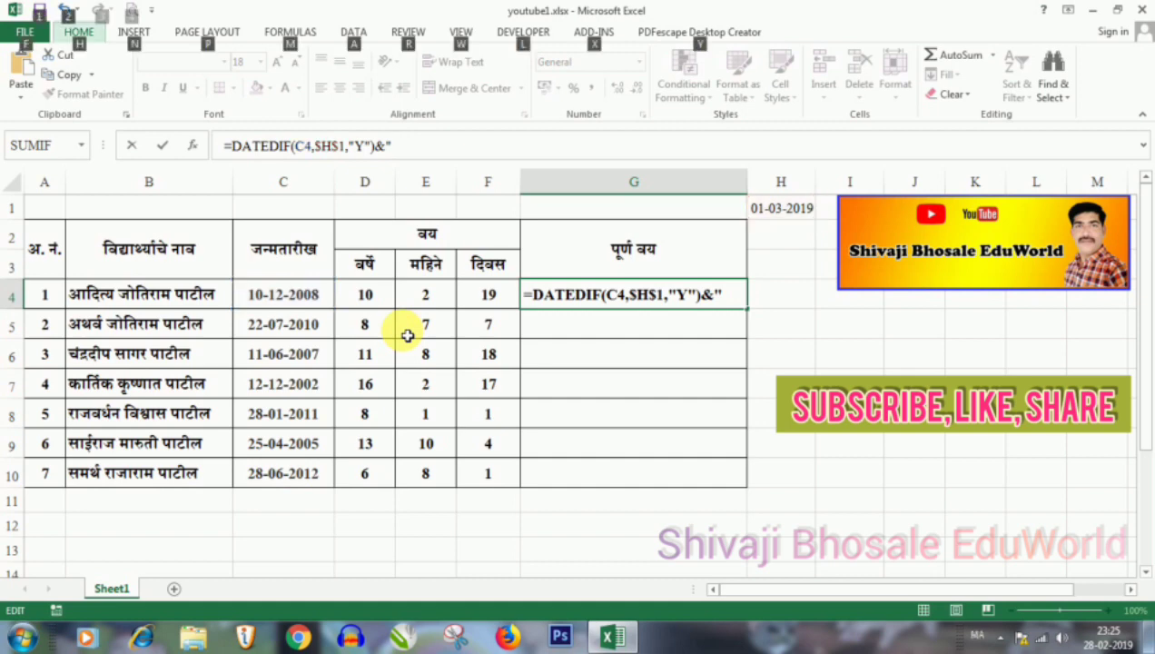
key(alt)
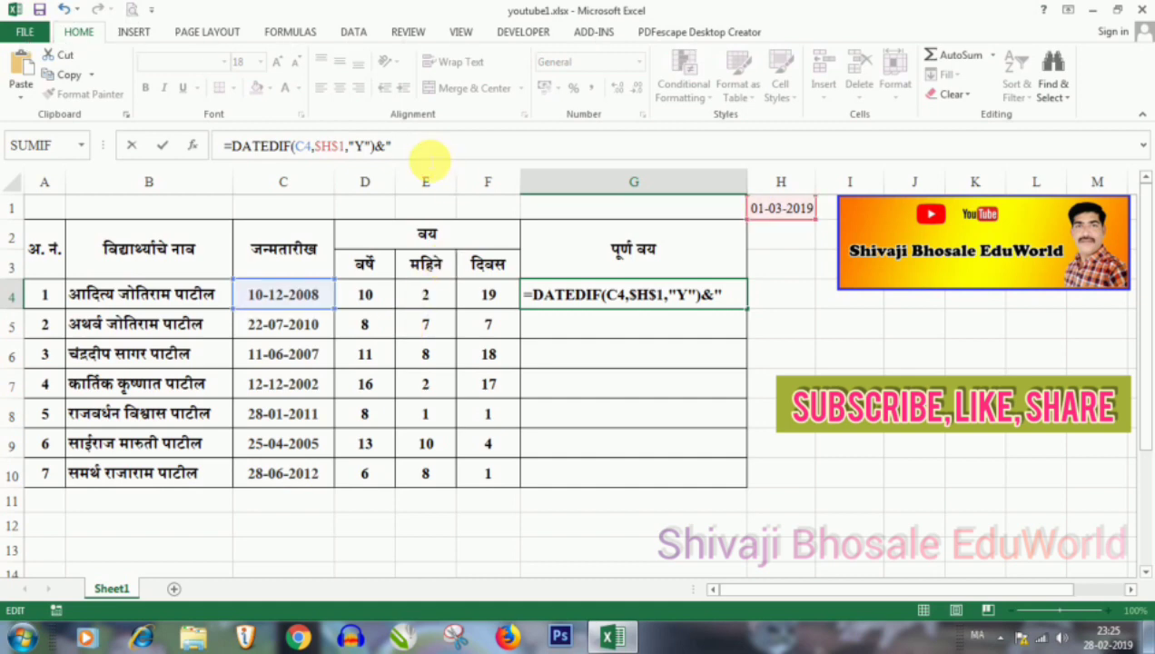
text( vars)
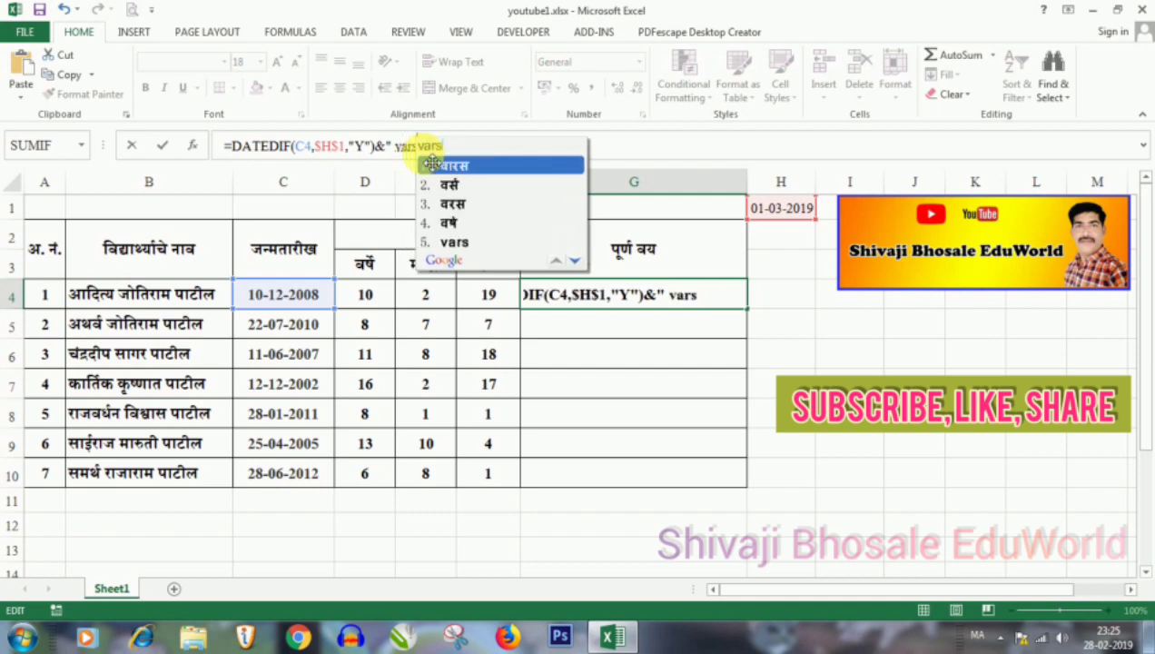
text(he)
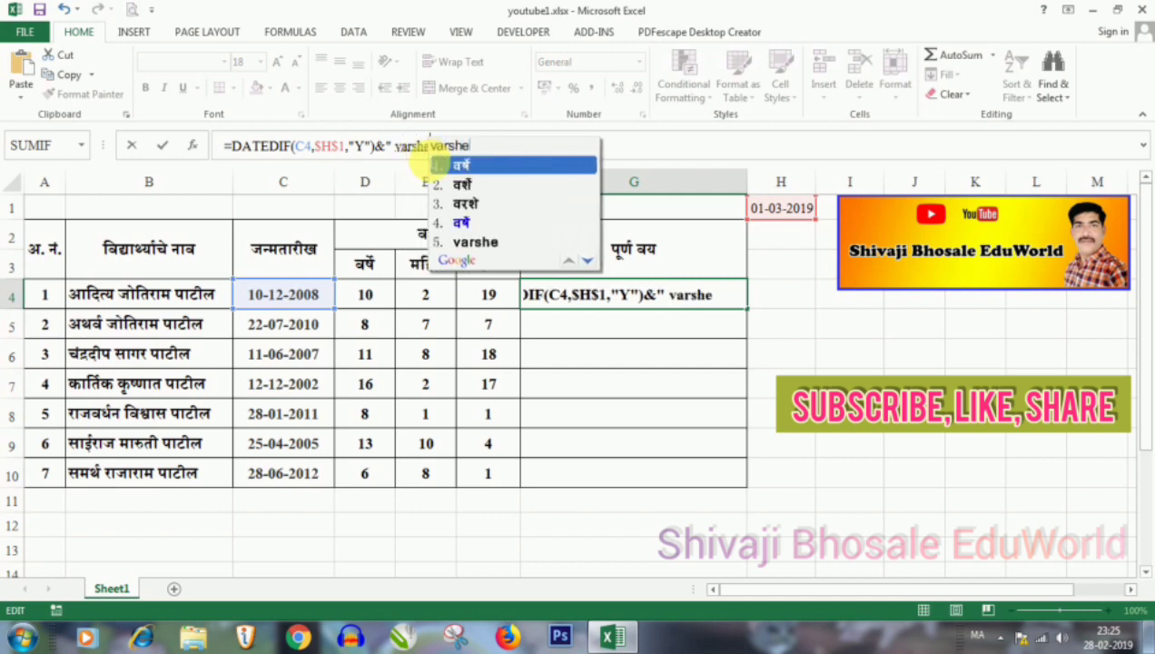
key(space)
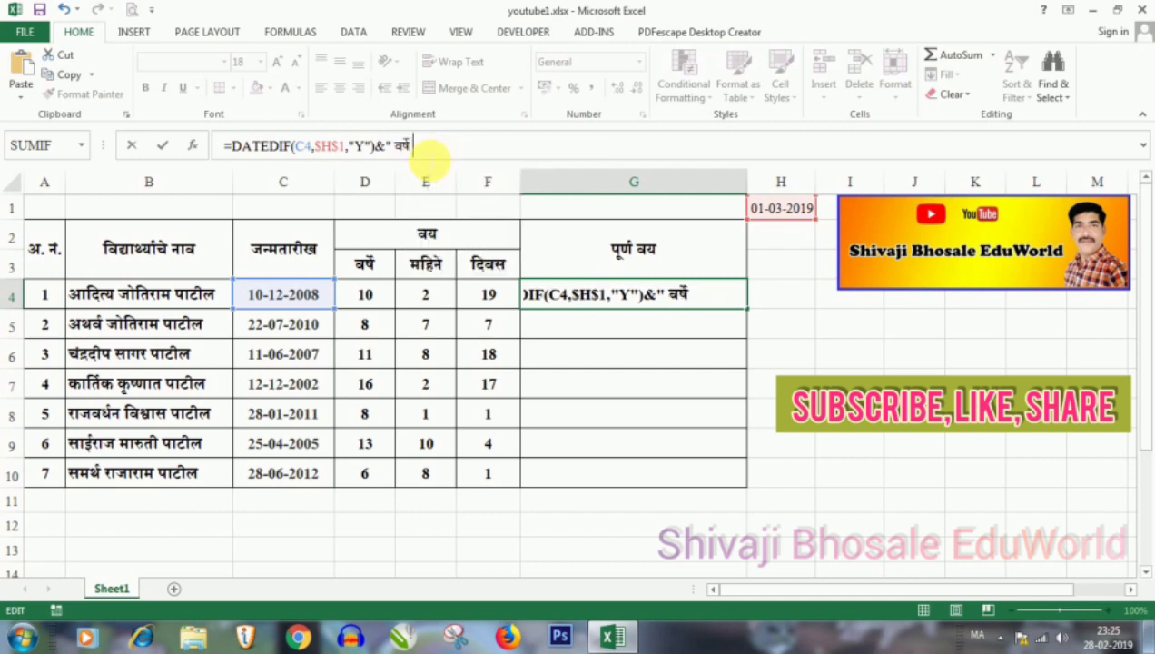
text(")
key(Return)
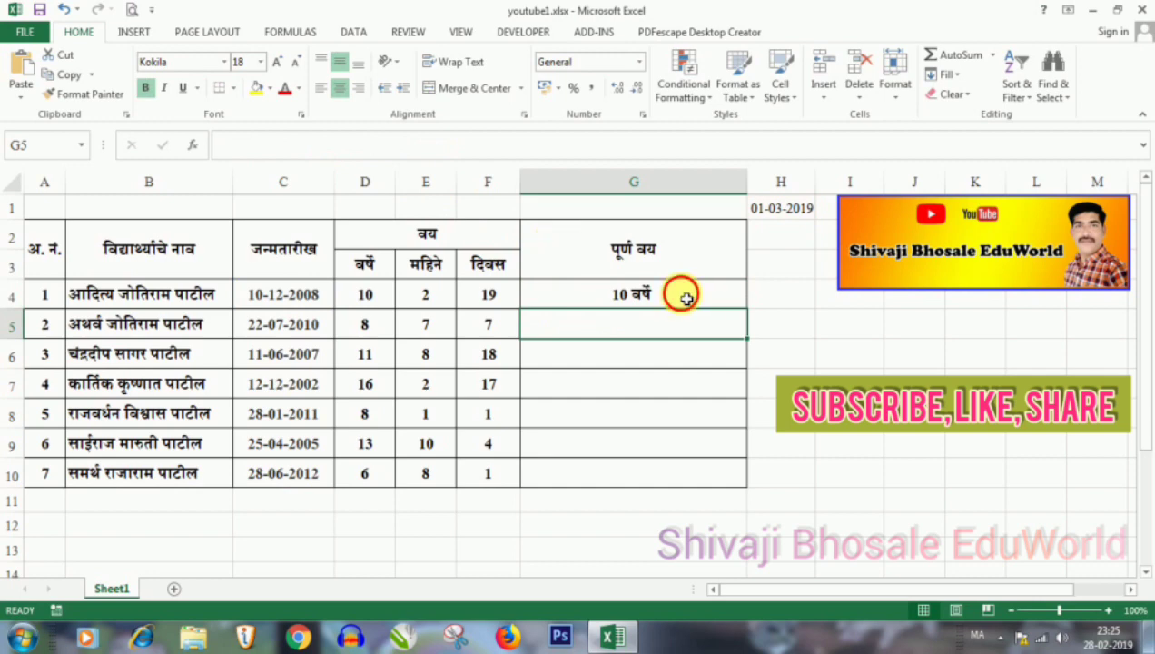
click(685, 298)
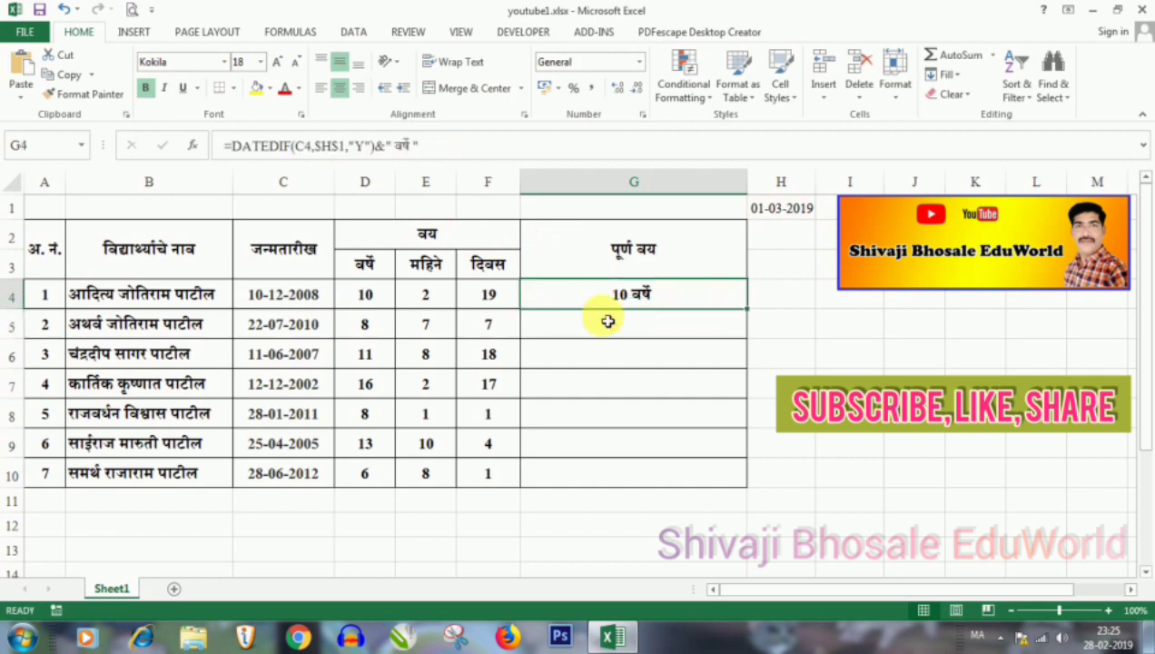
- Copy the months formula =DATEDIF(C4,$H$1,"YM") from E4's formula bar
click(425, 300)
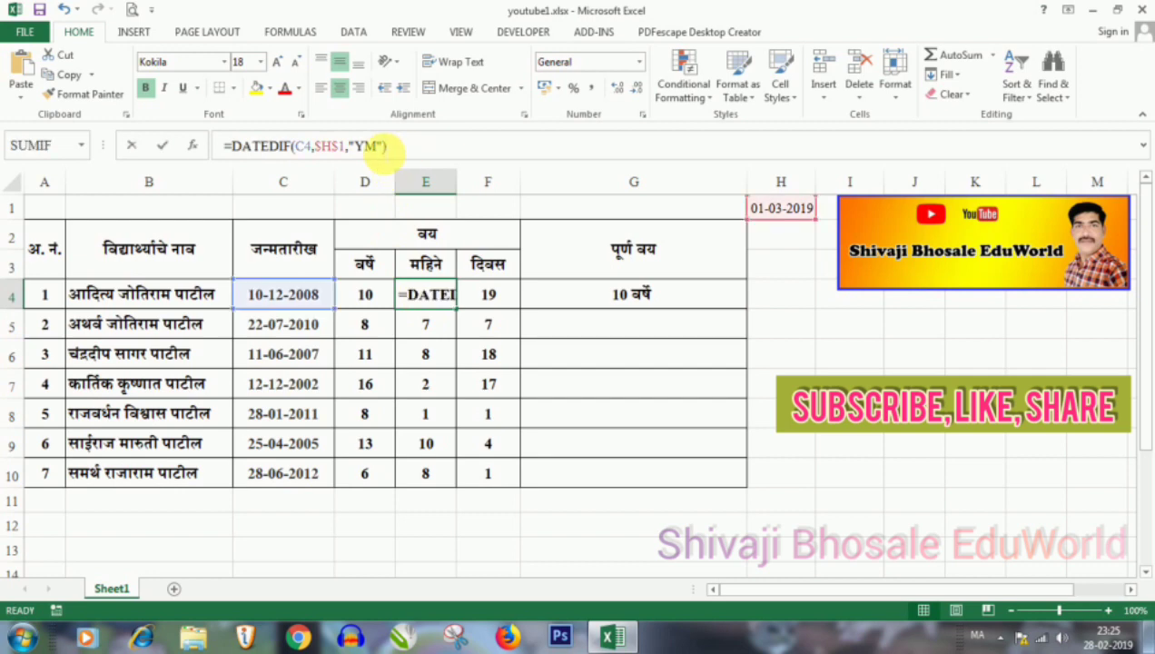
drag(403, 146, 195, 145)
right_click(243, 148)
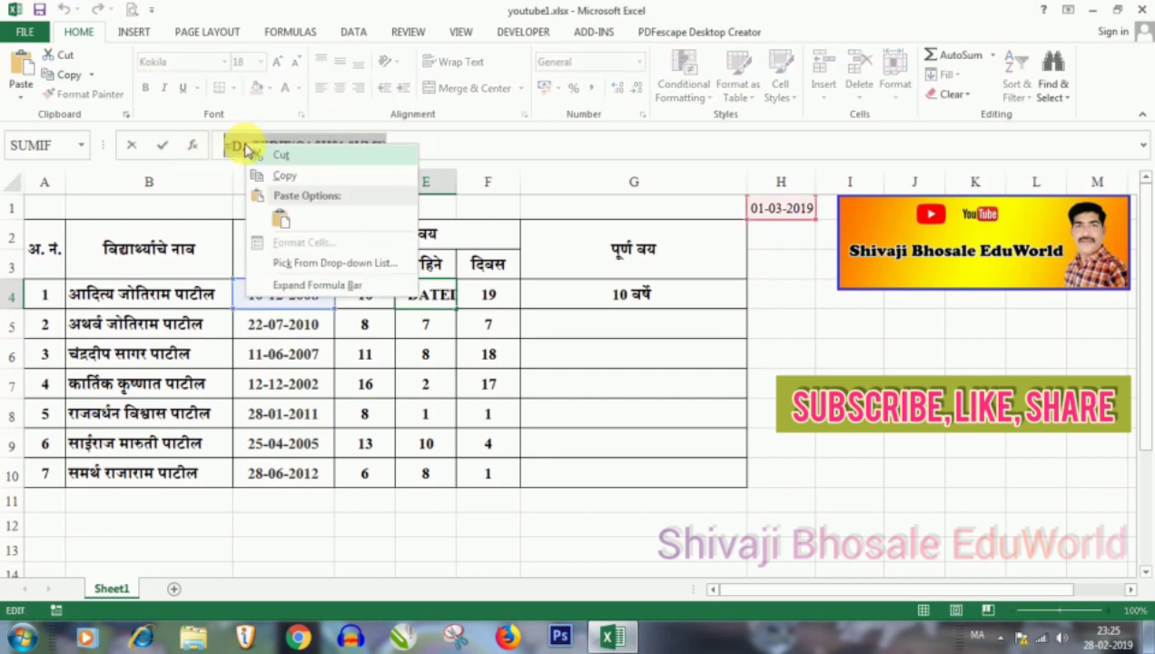
click(287, 175)
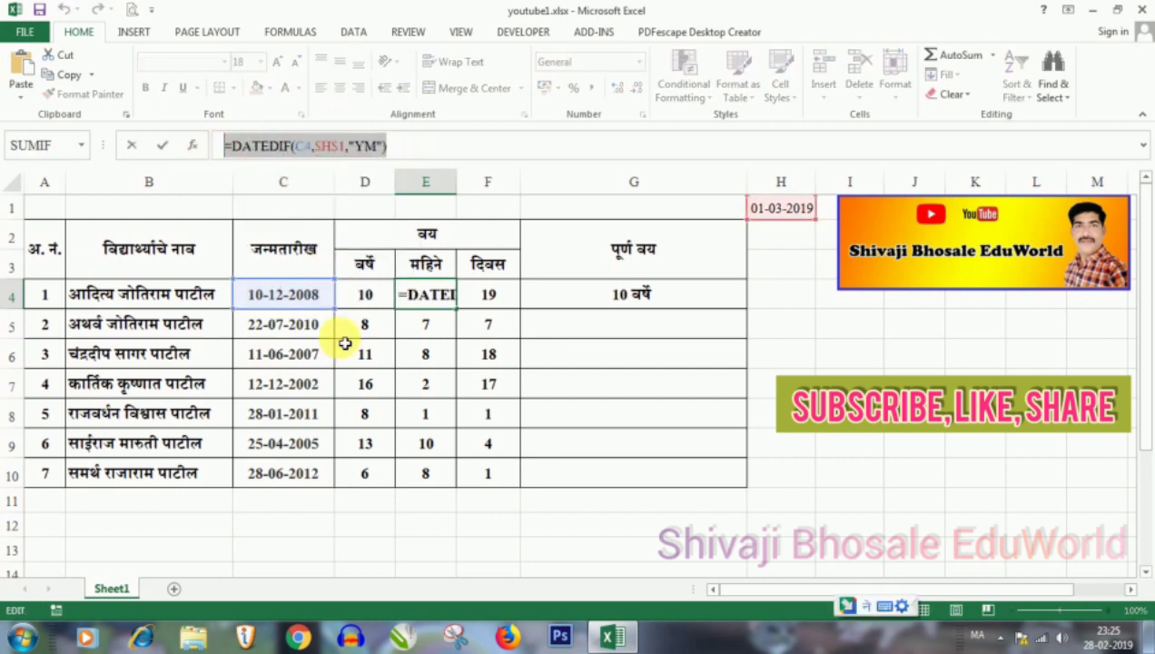
key(Escape)
- Append the months DATEDIF and " महिने" to G4's formula, accepting Excel's suggested correction
click(660, 298)
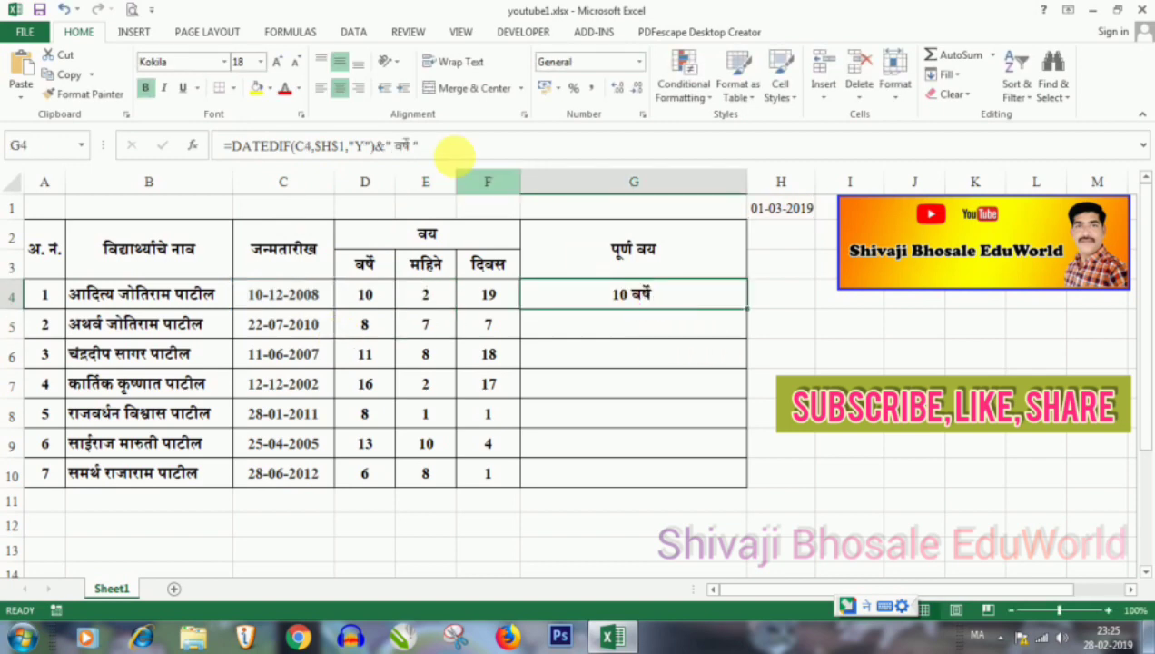
click(440, 149)
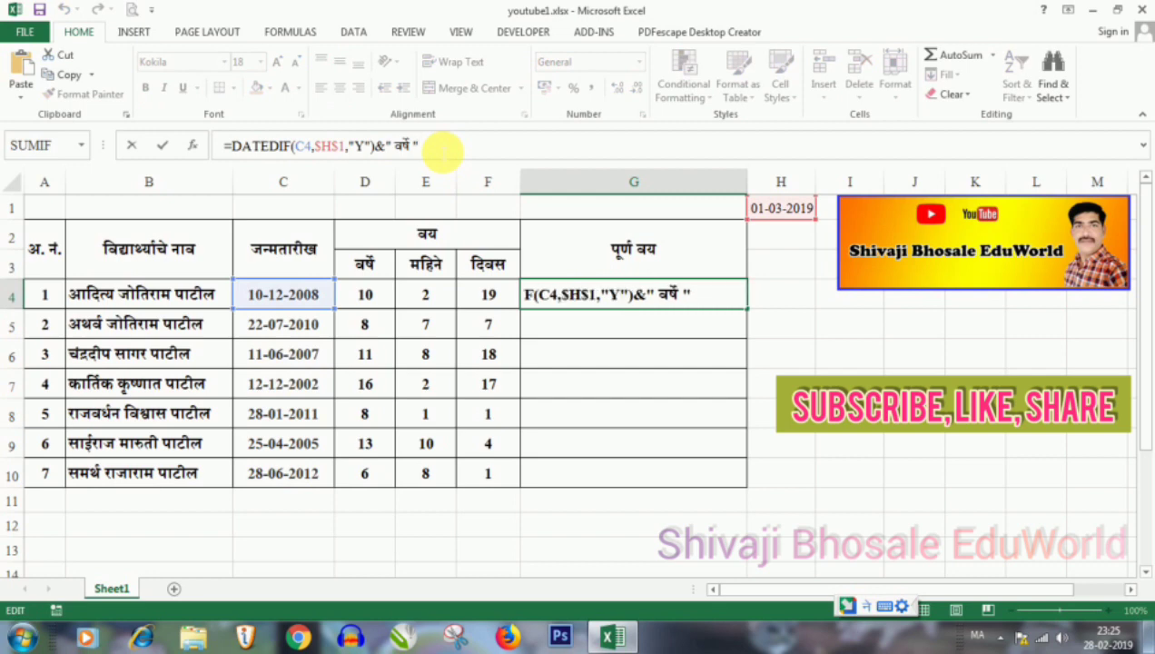
text(&)
text(=DATEDIF(C4,$H$1,"YM"))
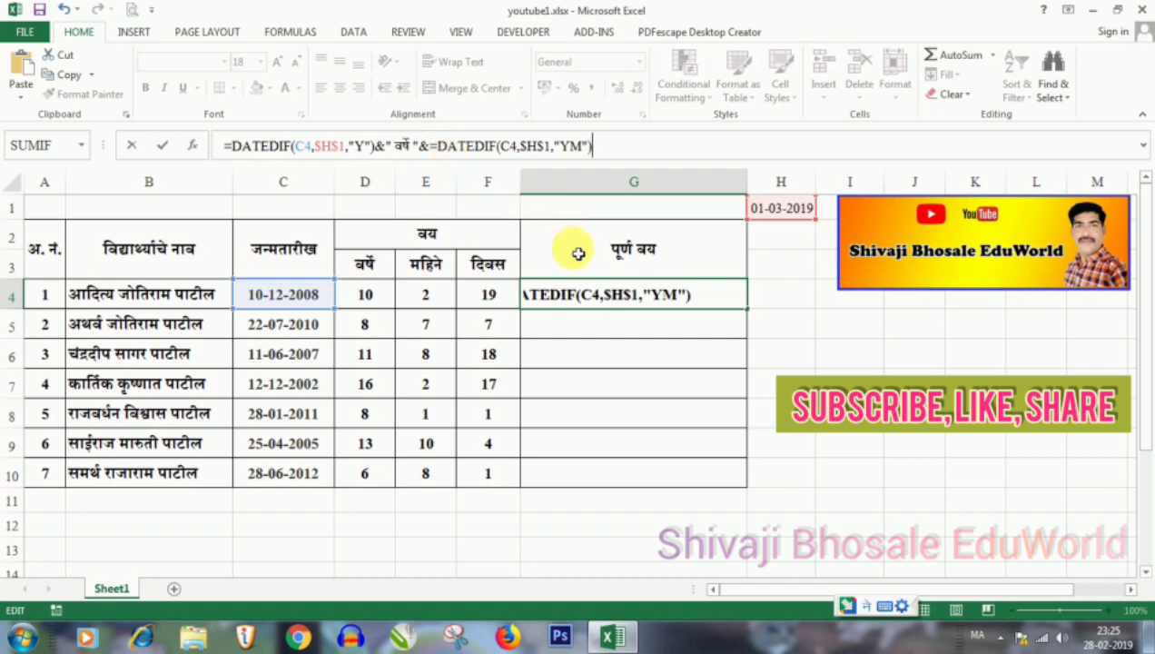
text(&)
text(")
text( m)
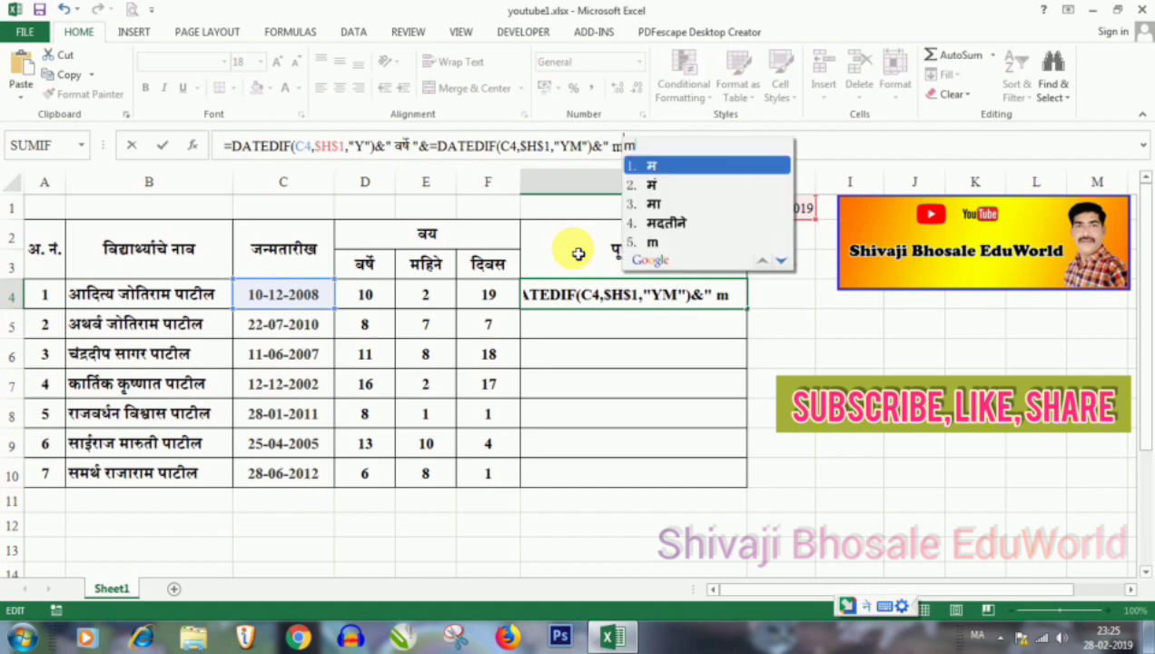
text(ahine)
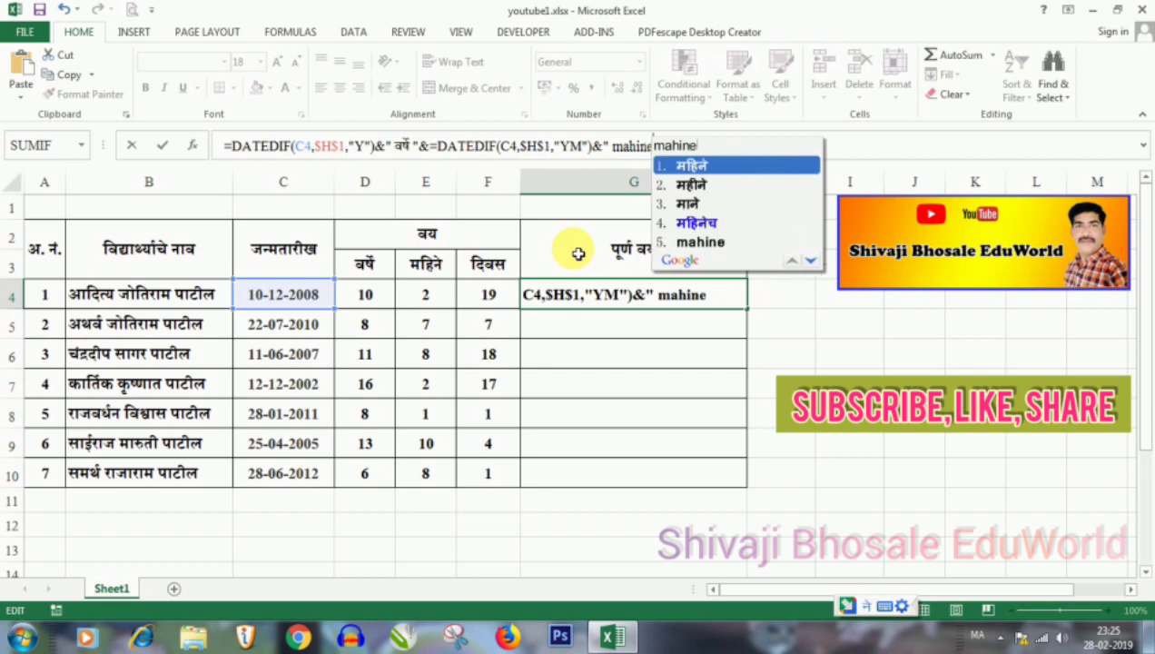
key(space)
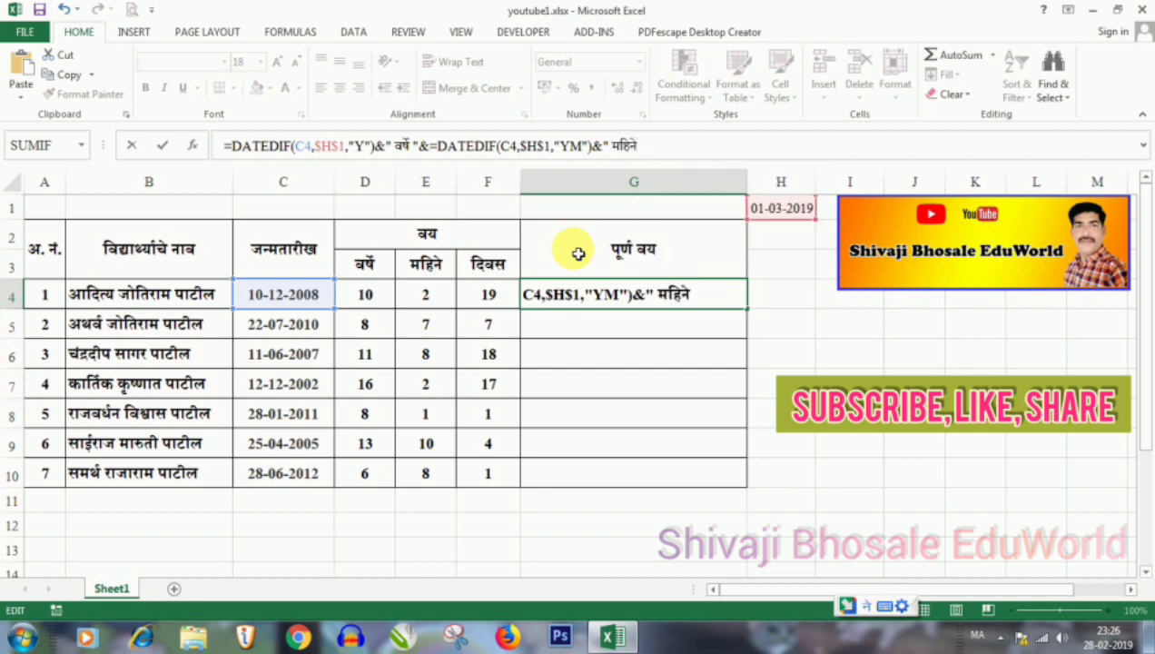
text(")
key(Return)
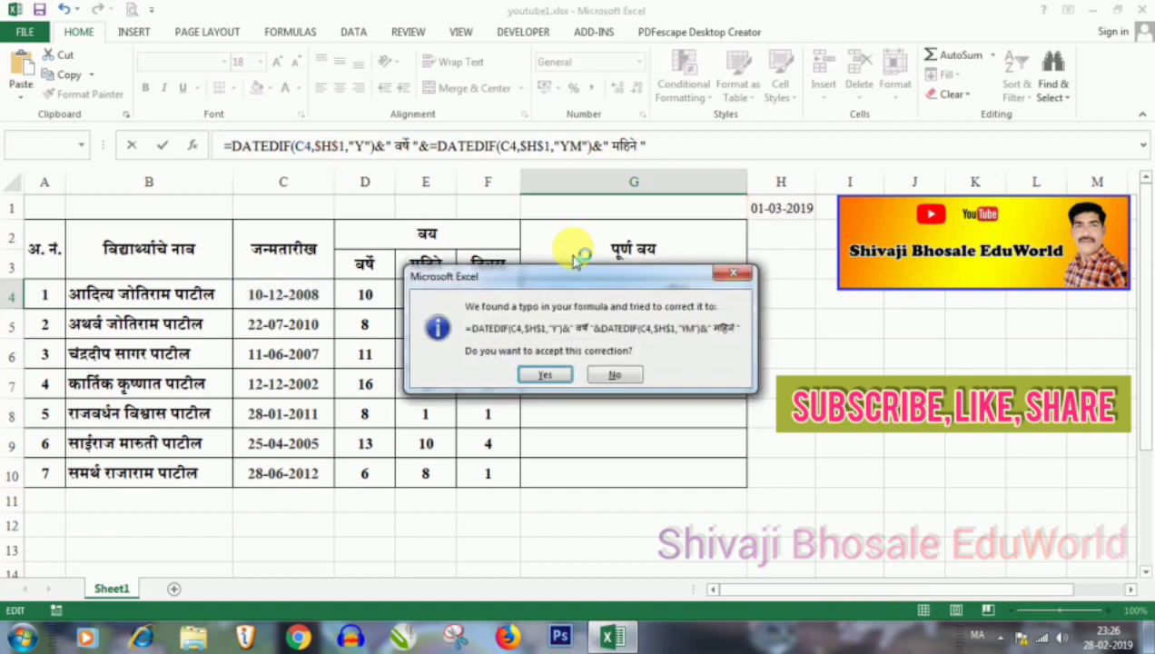
click(549, 374)
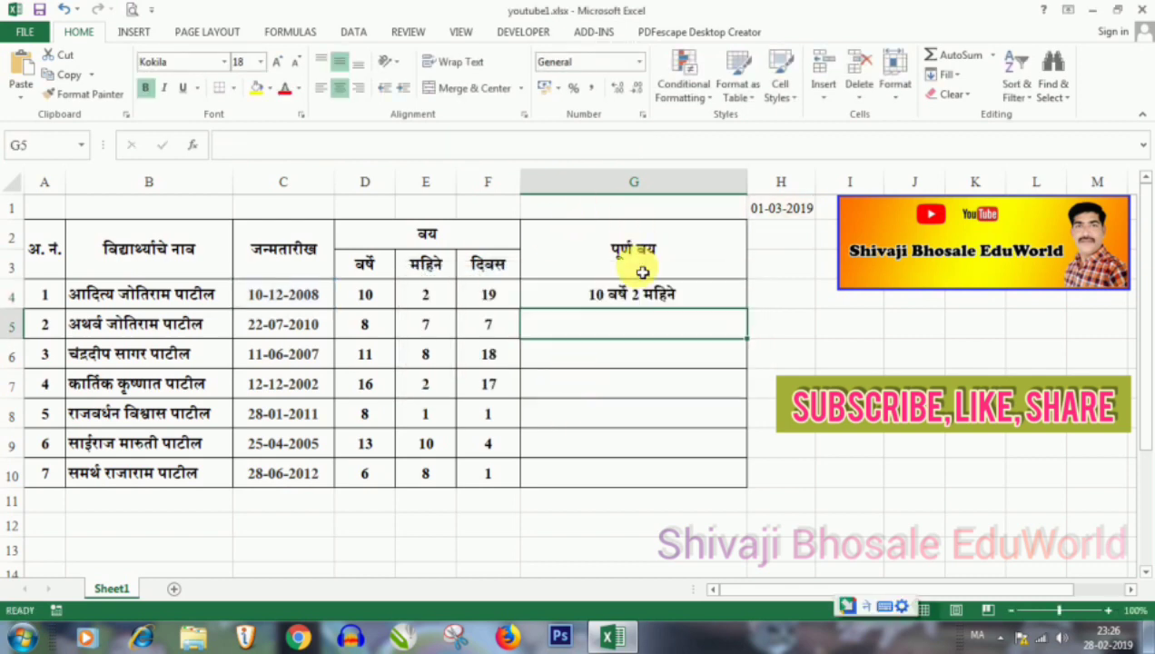
- Copy the days formula =DATEDIF(C4,$H$1,"MD") from F4's formula bar
click(631, 295)
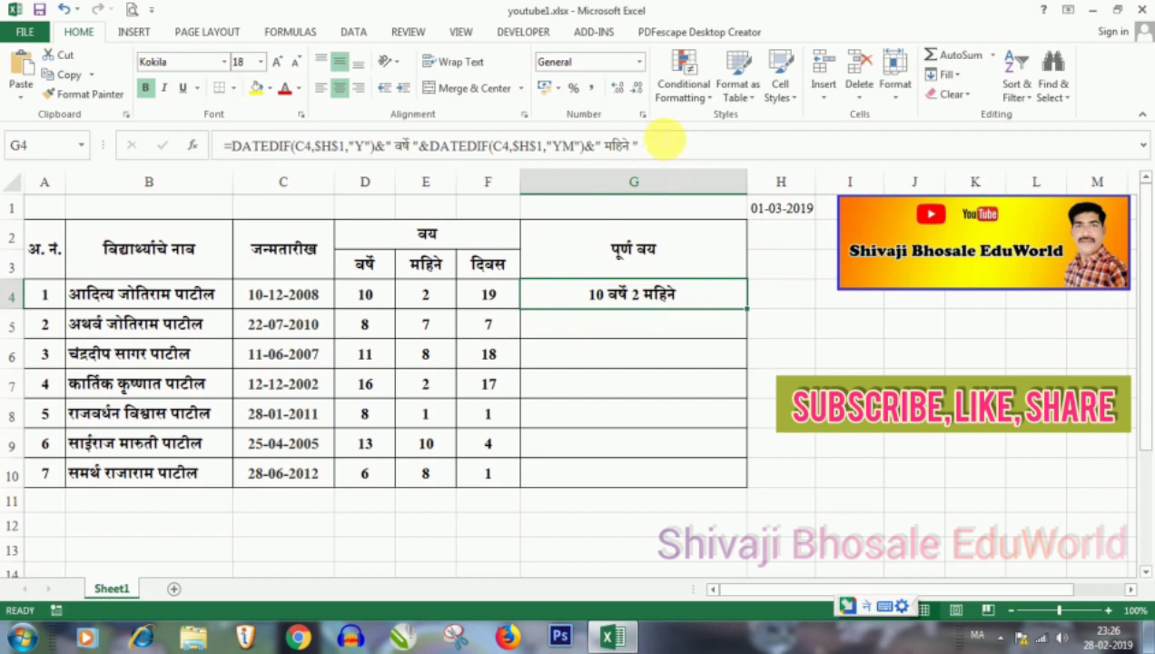
click(649, 145)
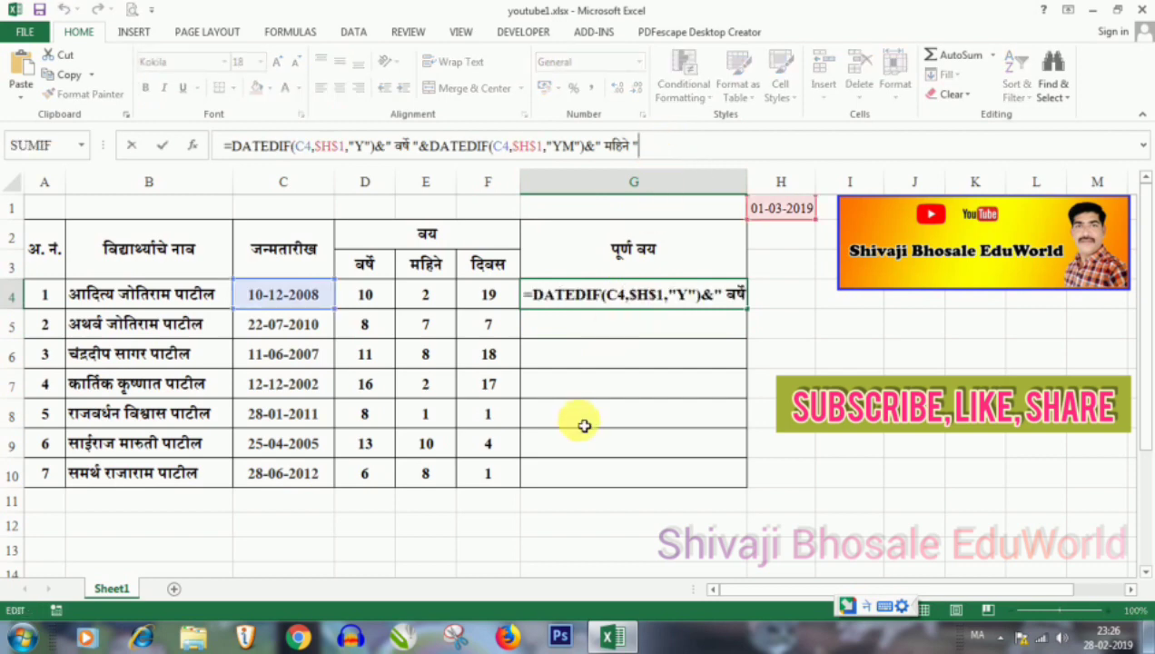
key(Return)
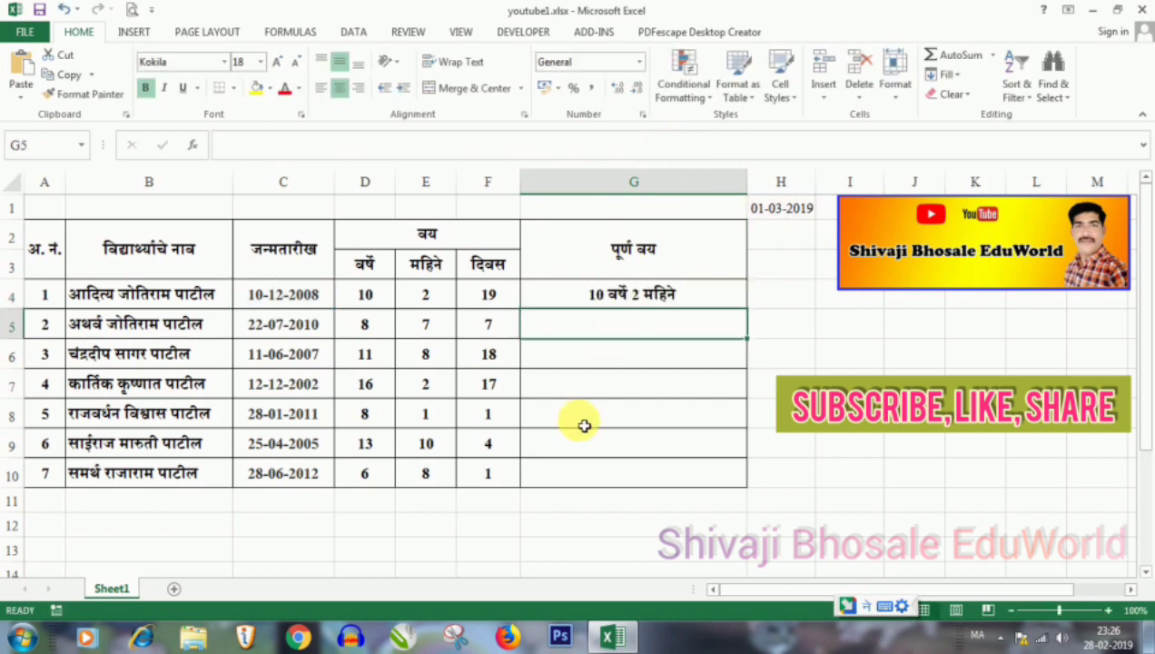
click(492, 296)
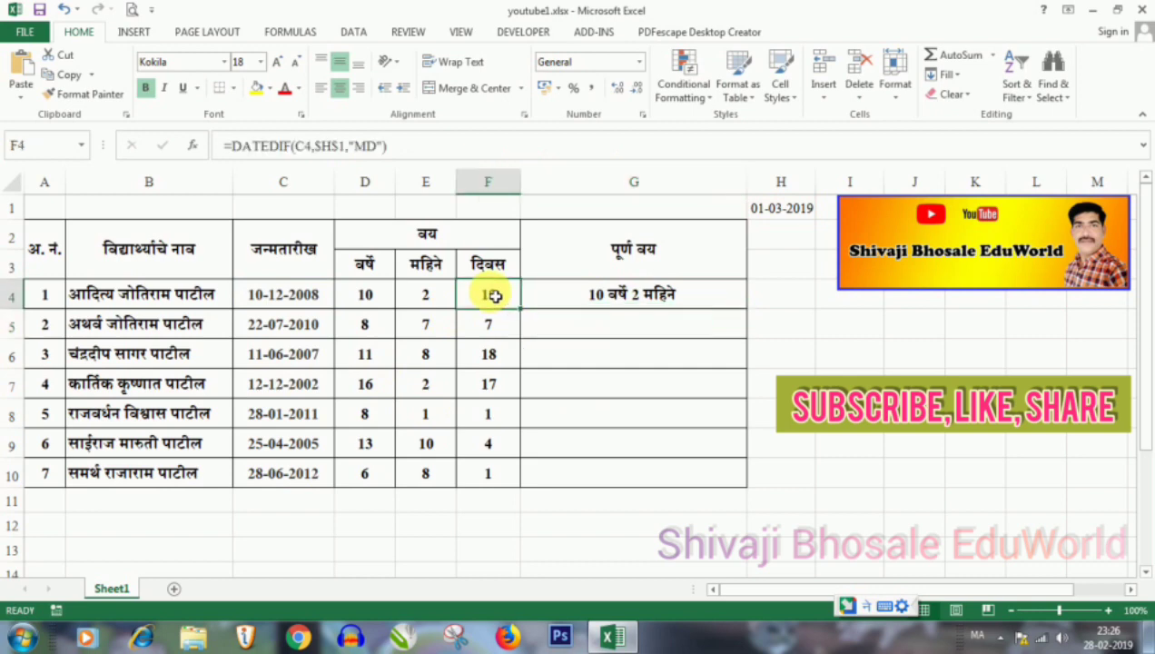
drag(389, 145, 190, 150)
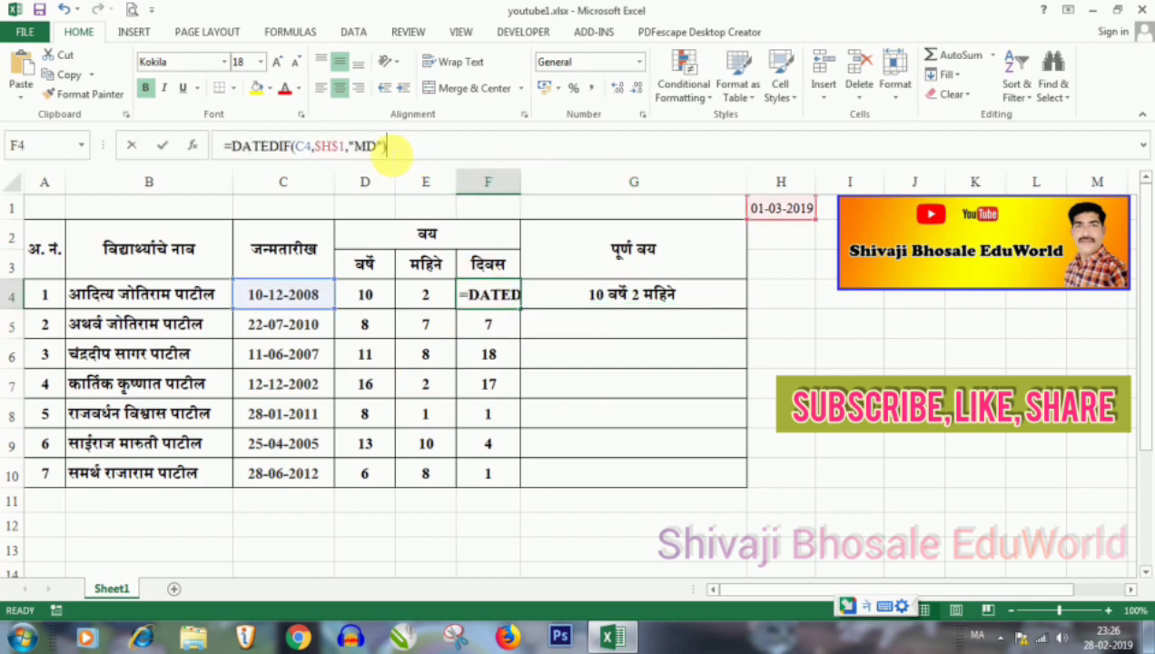
right_click(258, 147)
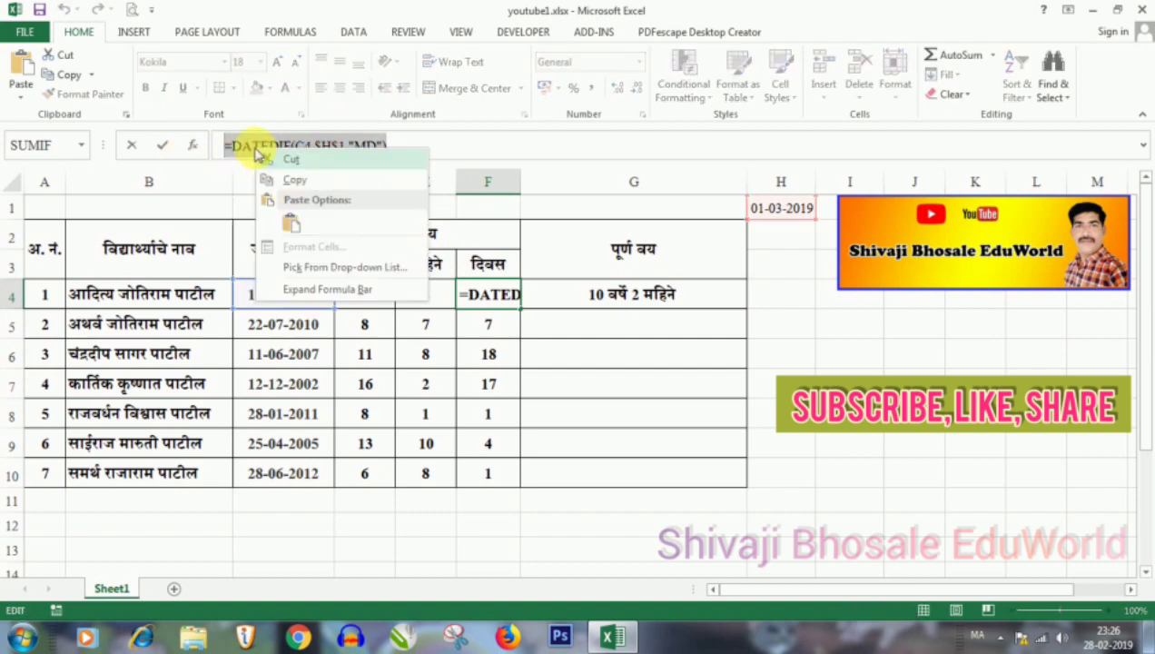
click(296, 177)
key(Escape)
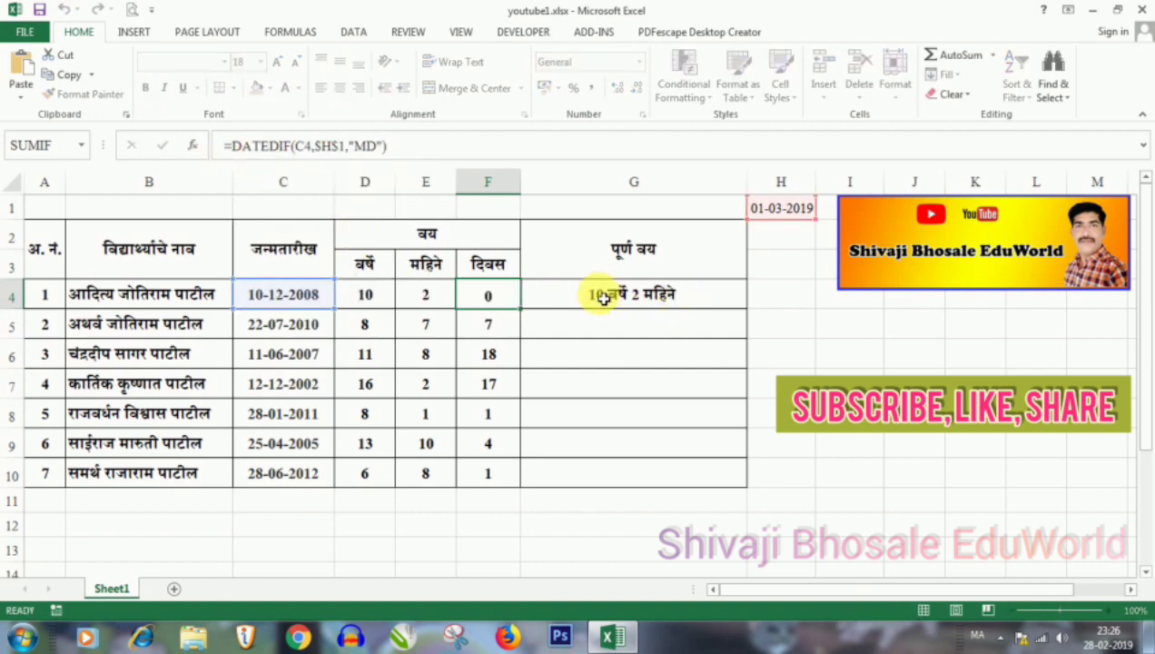
key(Down)
- Append & and the pasted days DATEDIF formula to the end of G4's formula
click(690, 304)
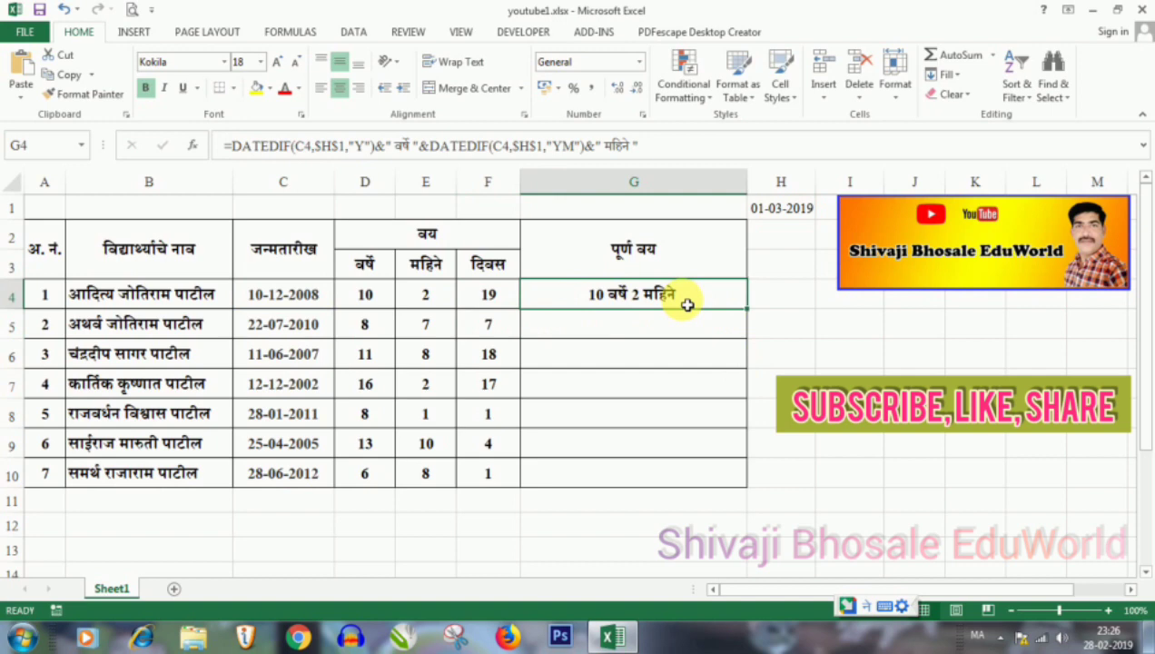
click(672, 145)
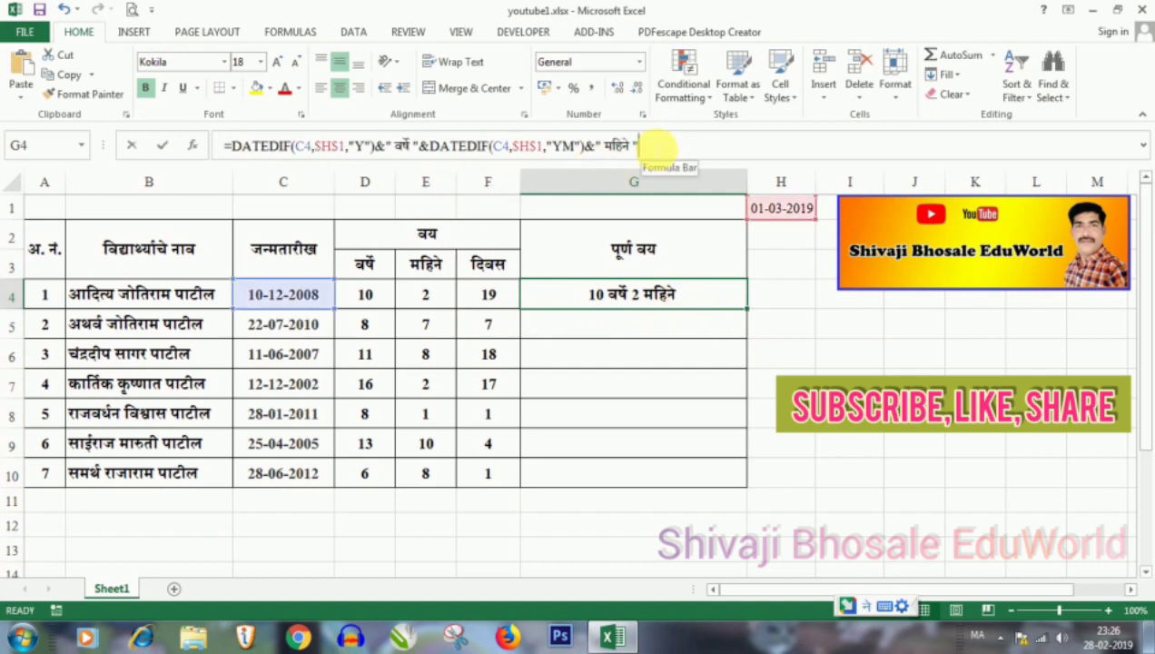
text(&)
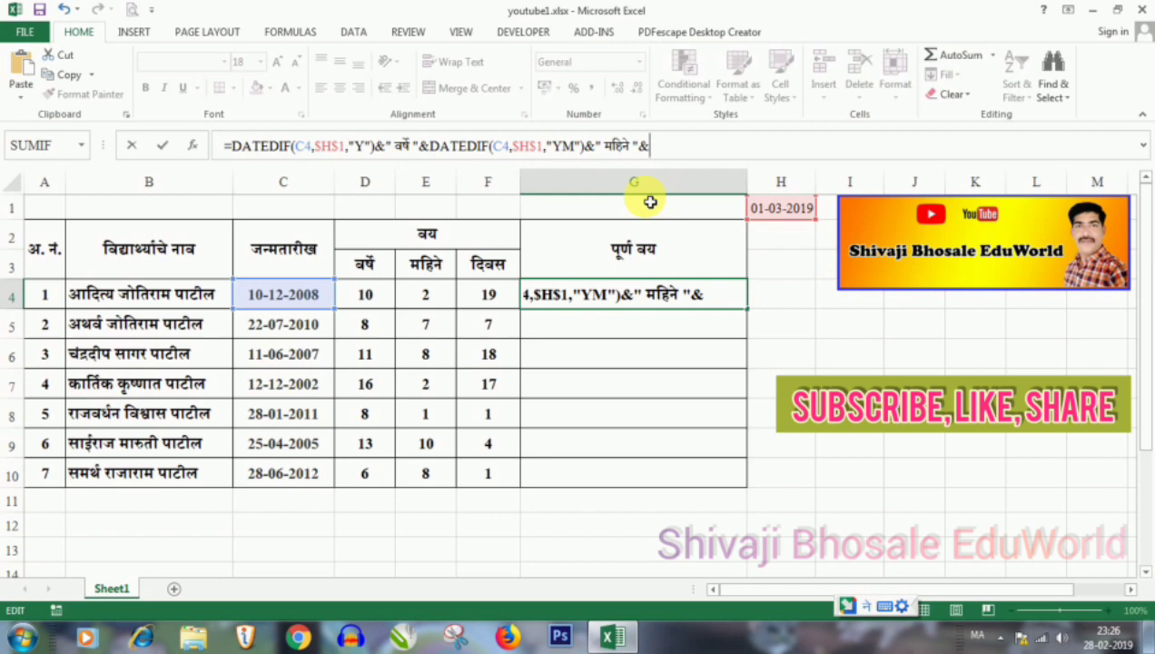
text(V)
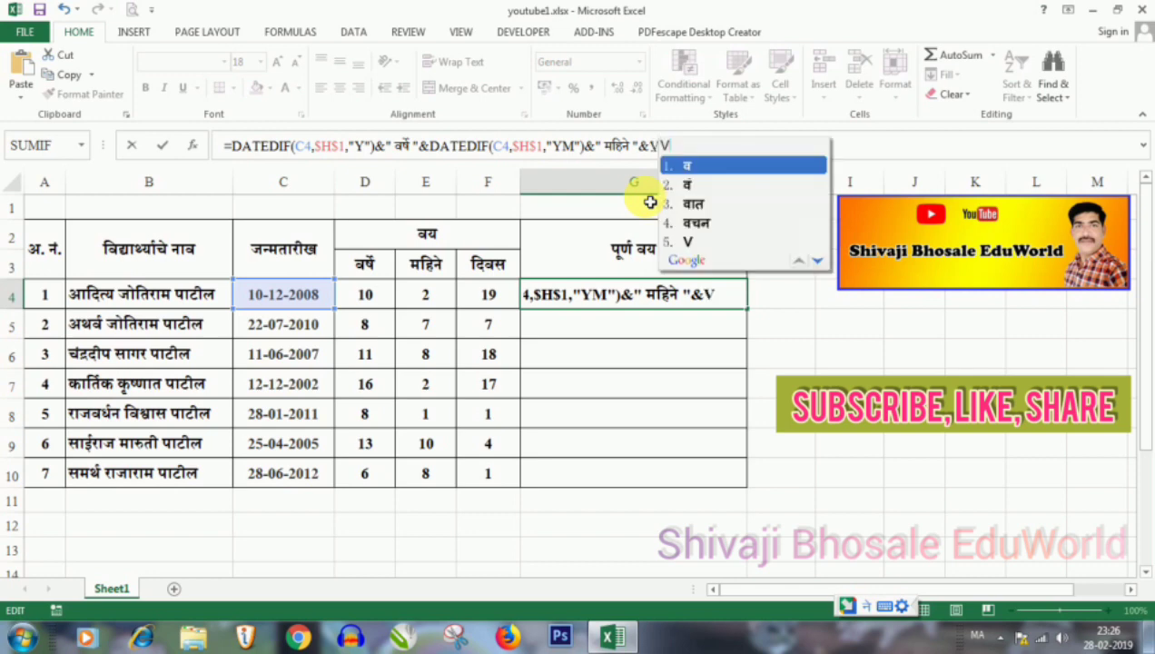
key(BackSpace)
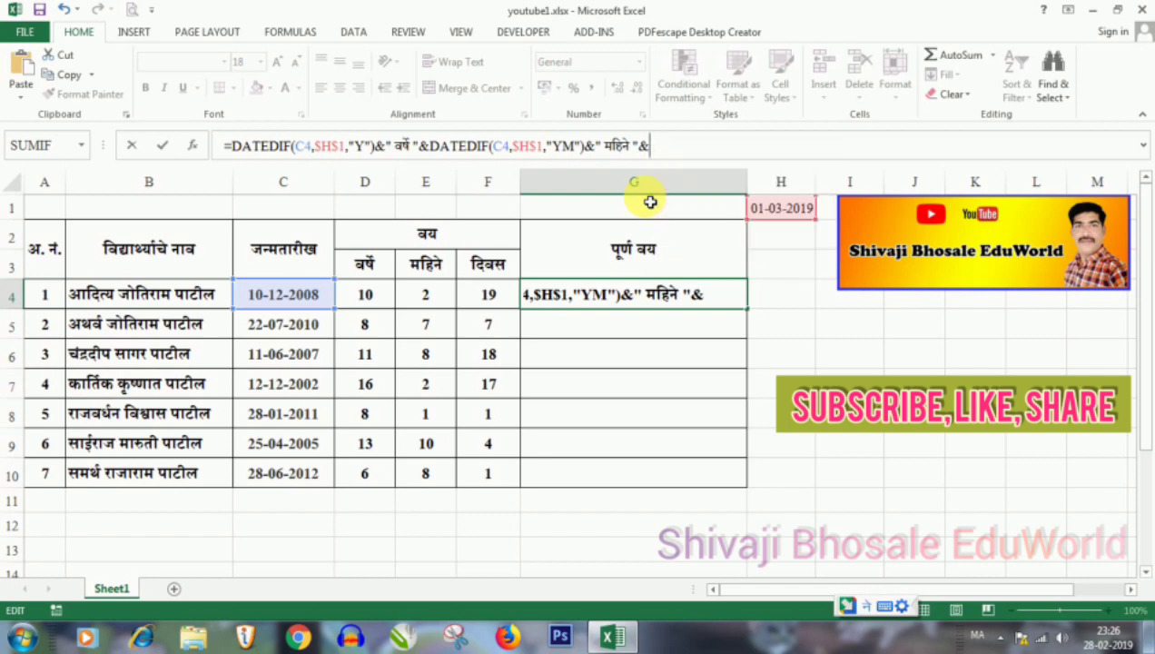
key(alt+shift)
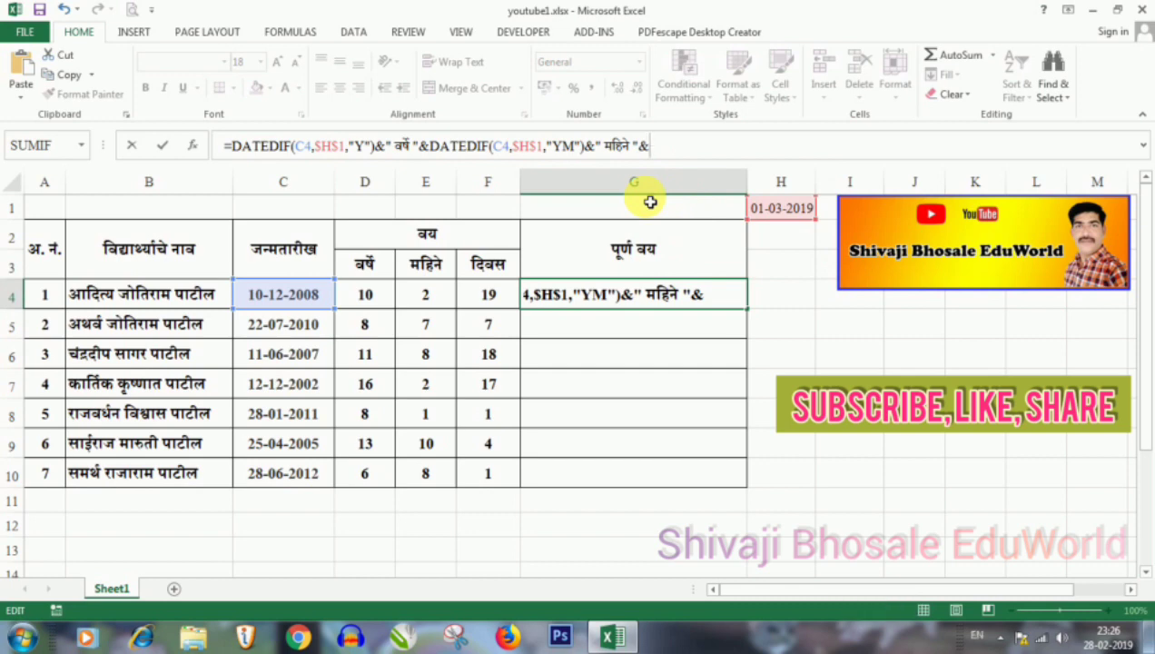
text(V)
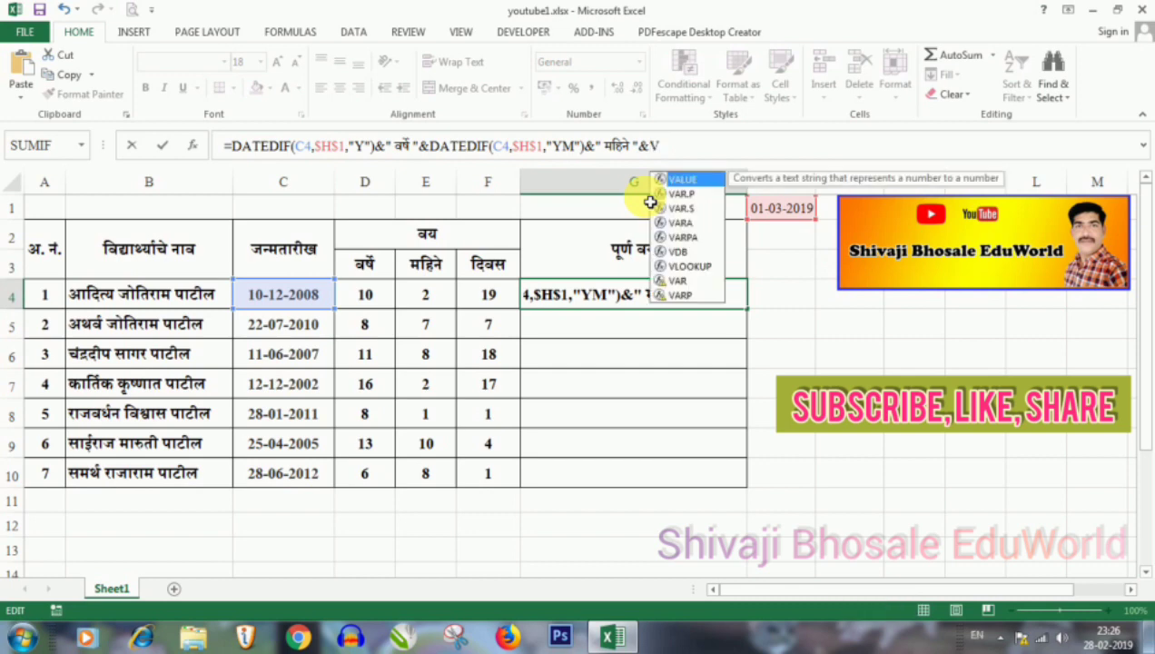
key(BackSpace)
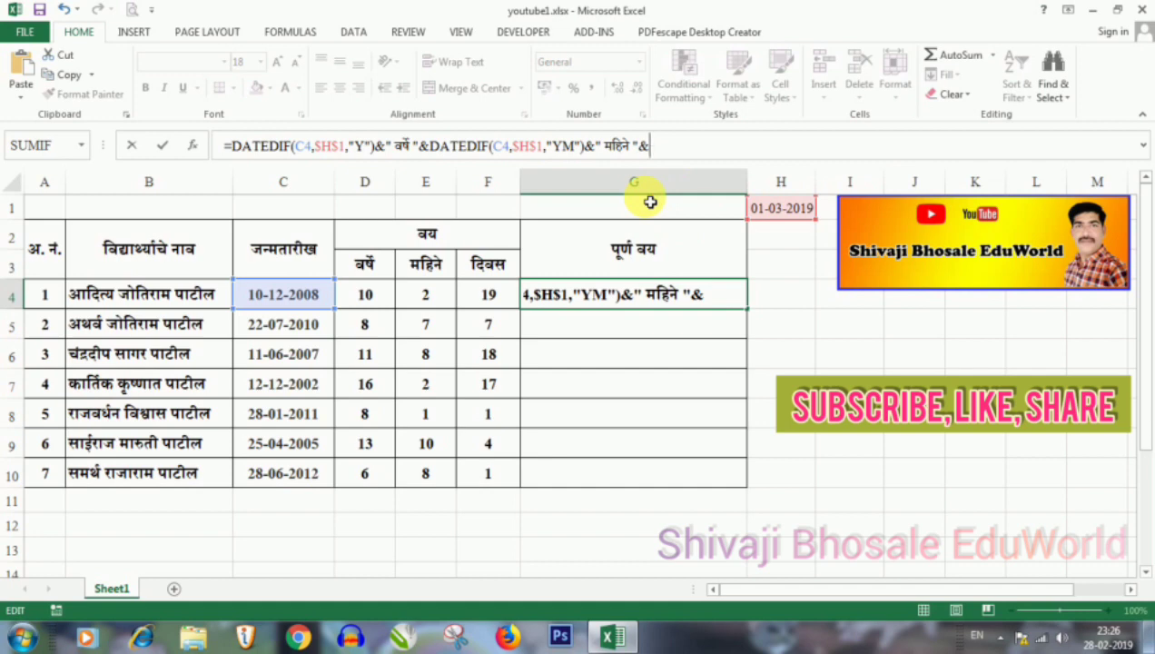
key(ctrl+v)
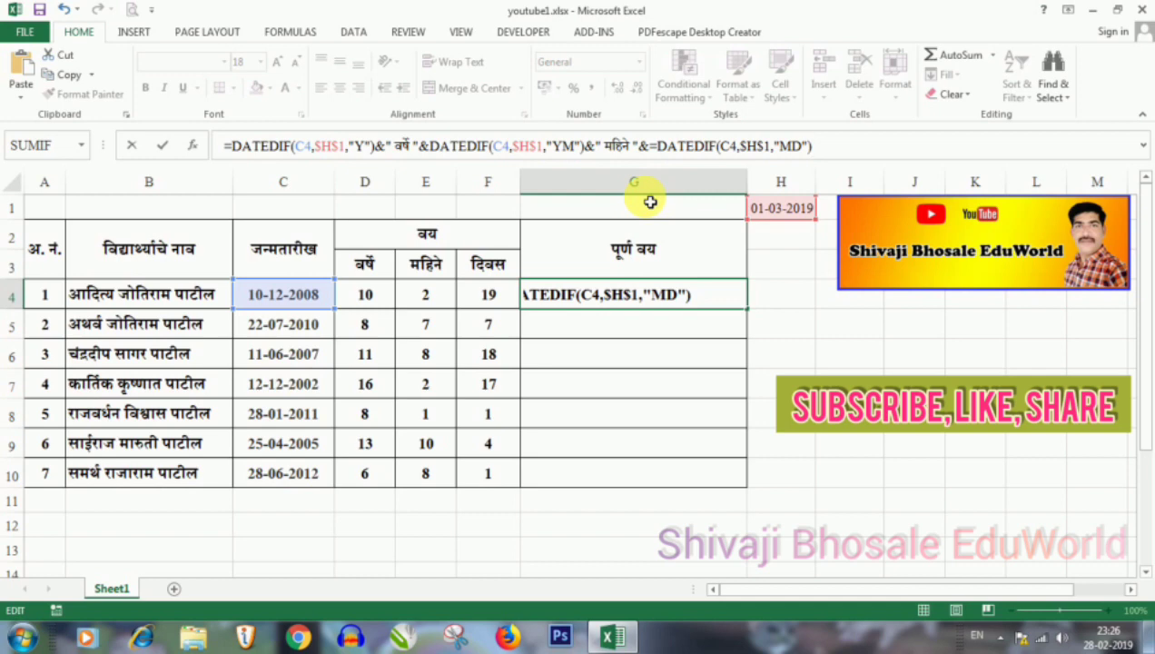
- End G4's formula with &" दिवस" and accept Excel's correction, giving 10 वर्षे 2 महिने 19 दिवस
text(&)
text(:)
key(BackSpace)
text(")
key(alt+shift)
text( d)
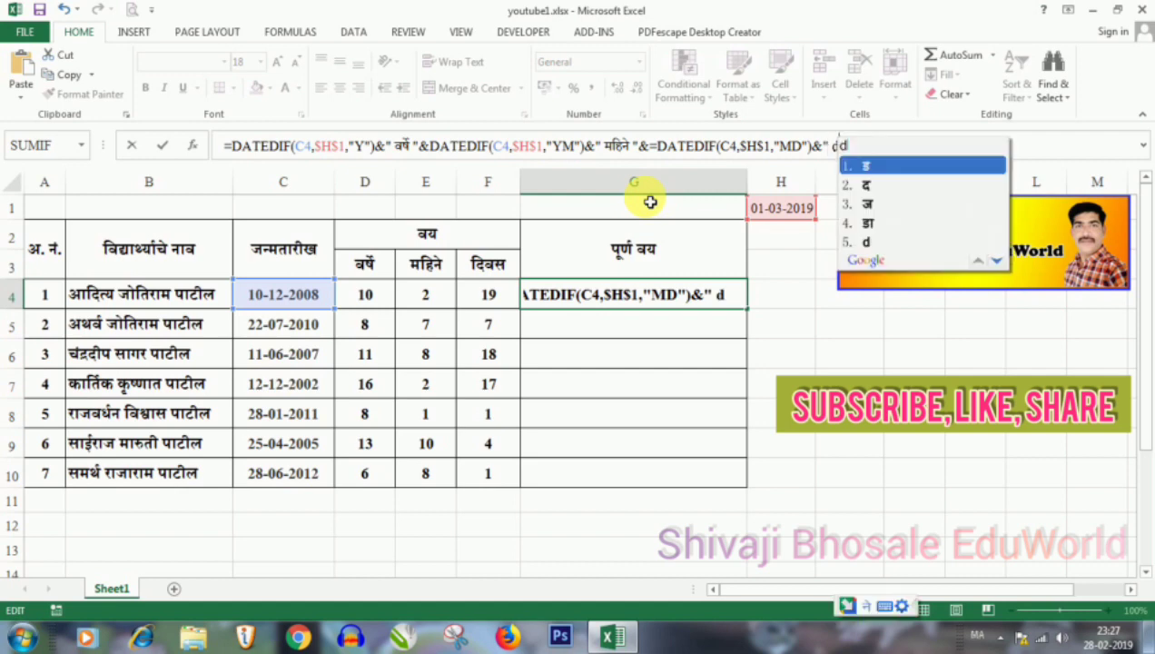
text(iva)
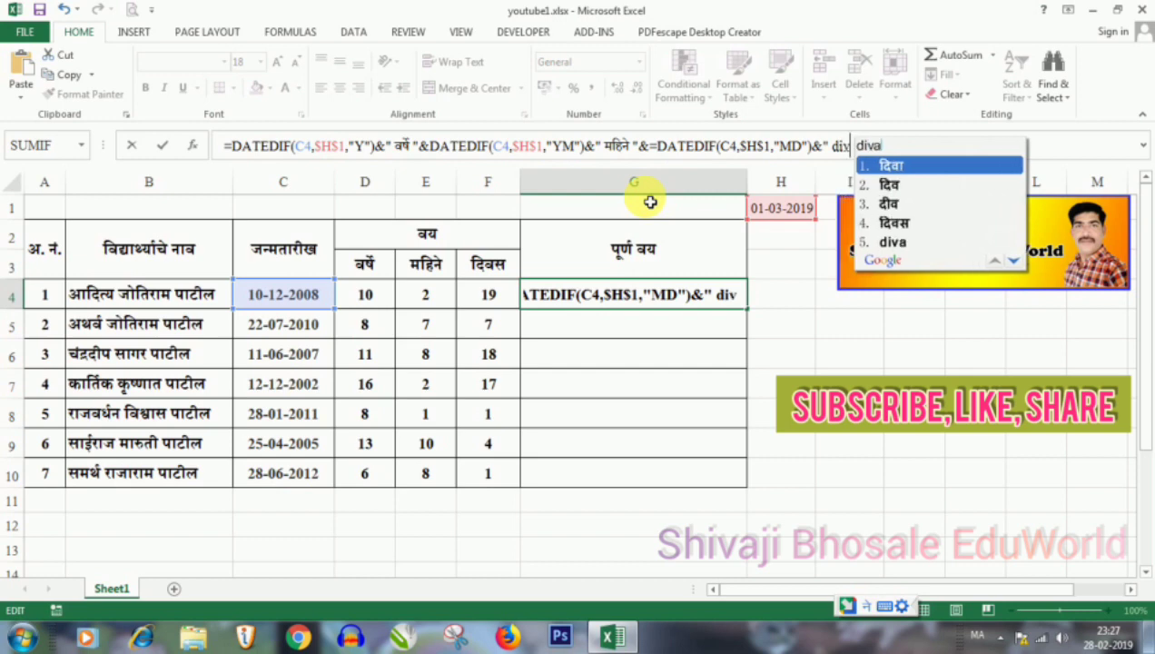
text(s)
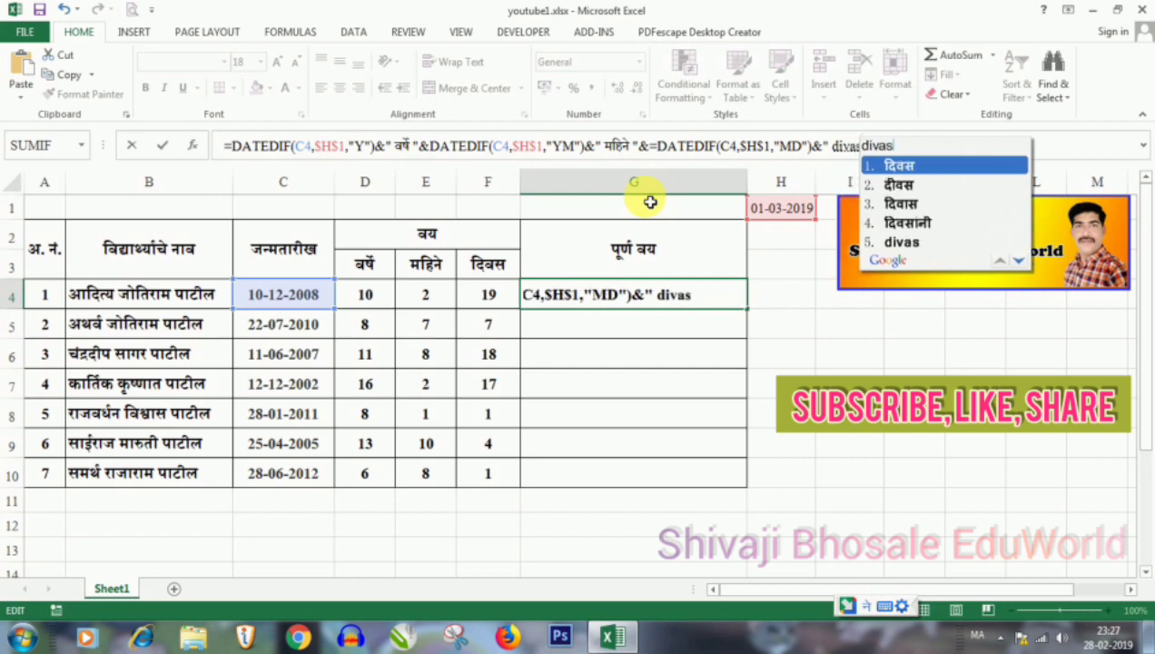
key(Return)
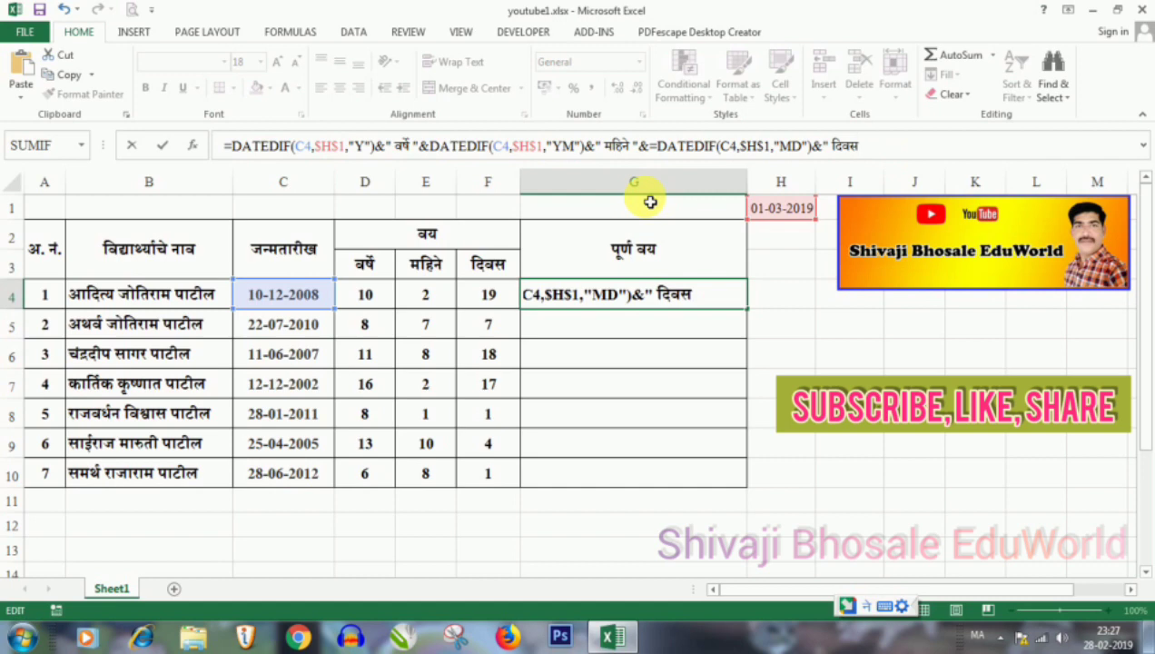
text(")
key(Return)
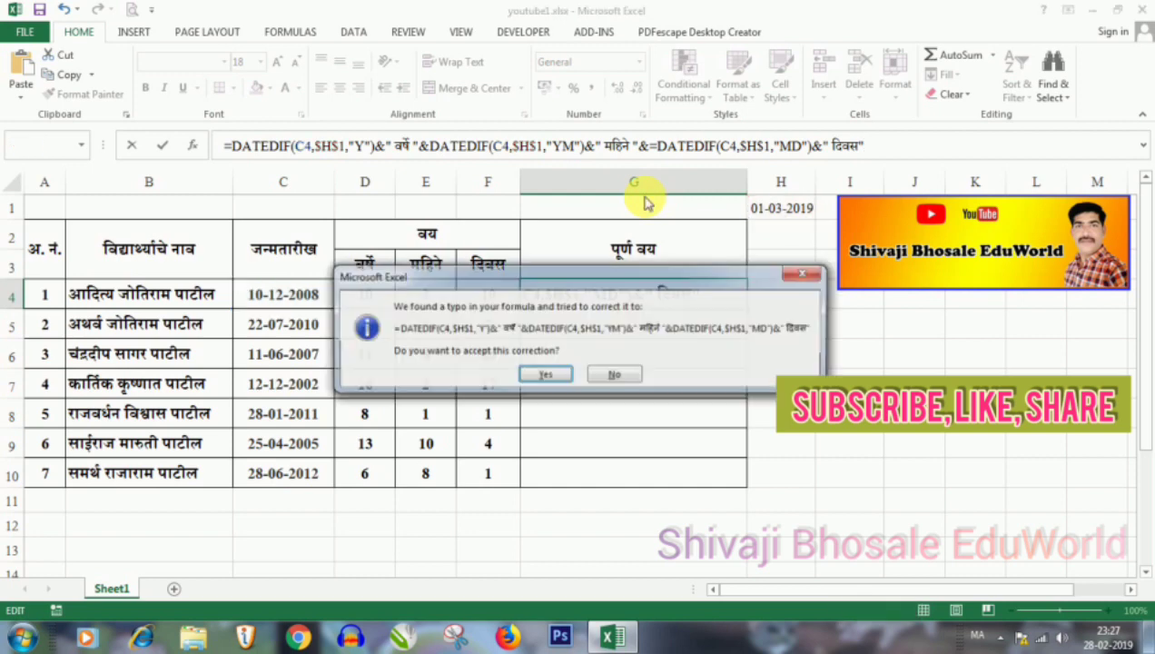
click(547, 376)
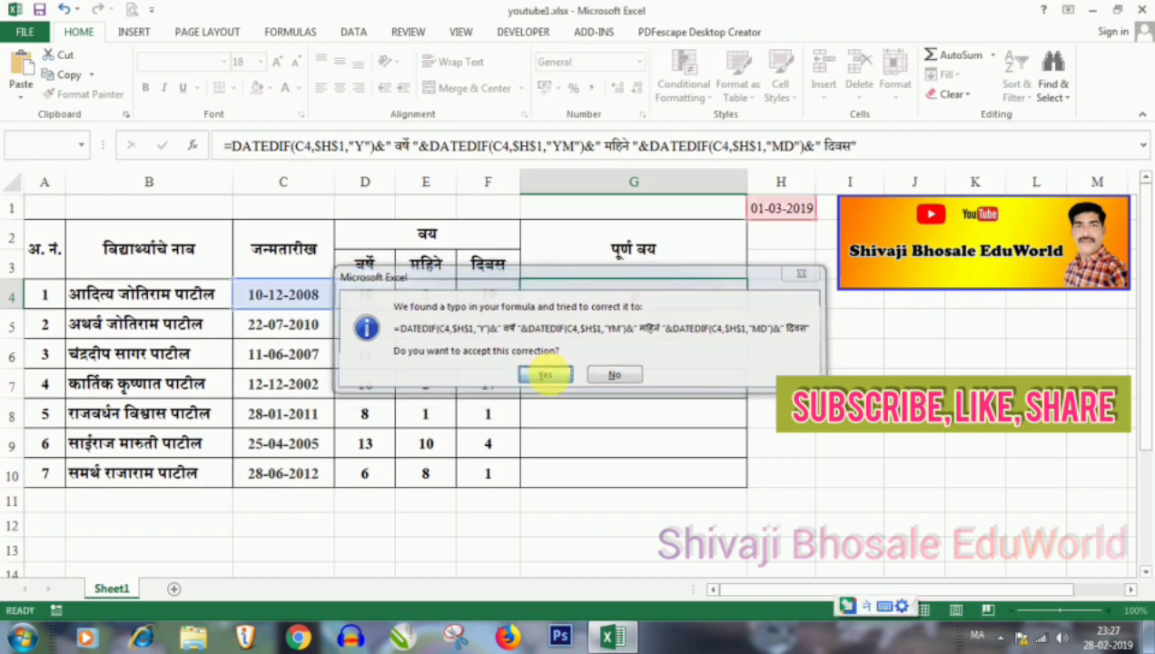
- Fill G4's full-age formula down to G10, showing ages through 6 वर्षे 8 महिने 1 दिवस
click(644, 305)
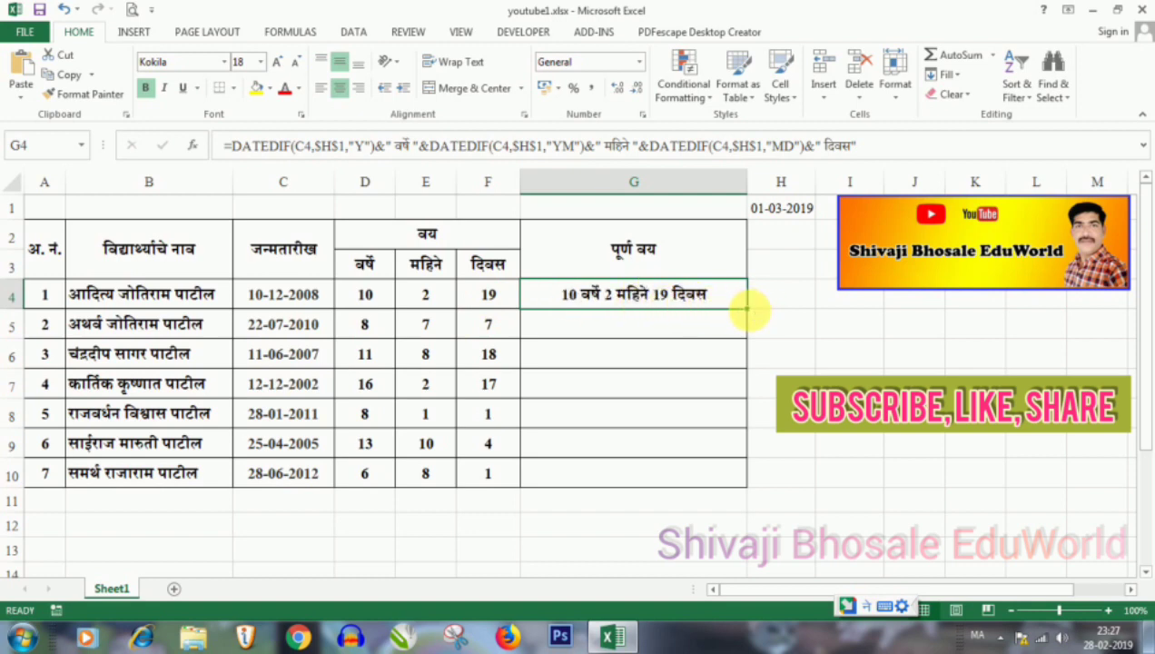
drag(747, 309, 743, 501)
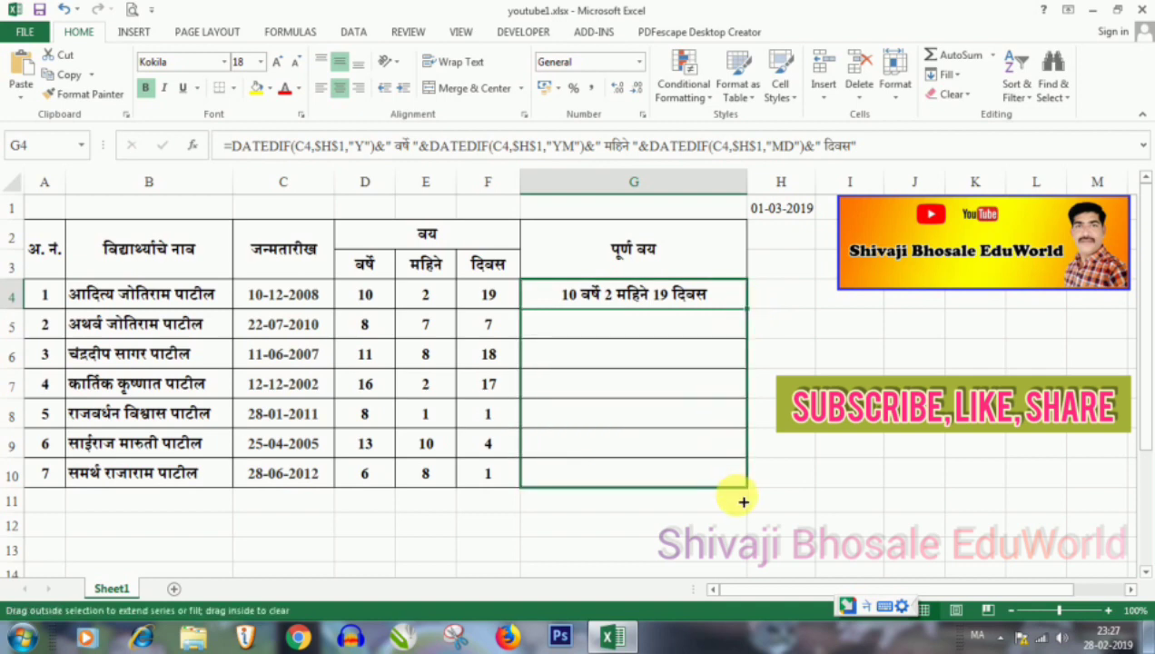
click(488, 527)
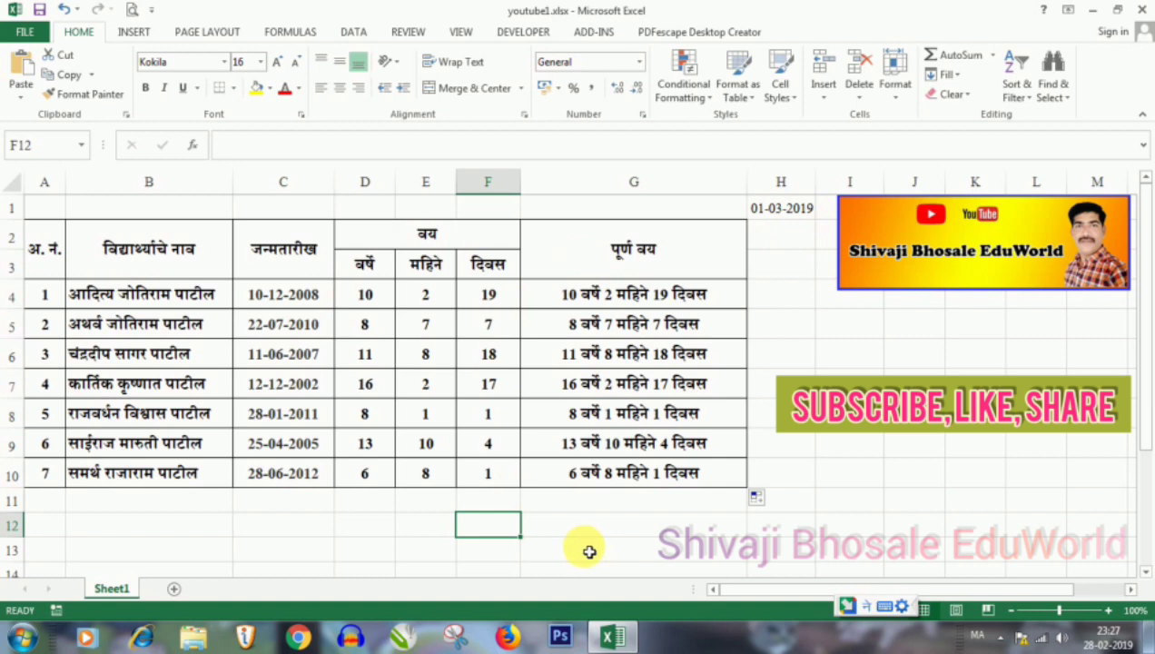
click(525, 523)
click(427, 502)
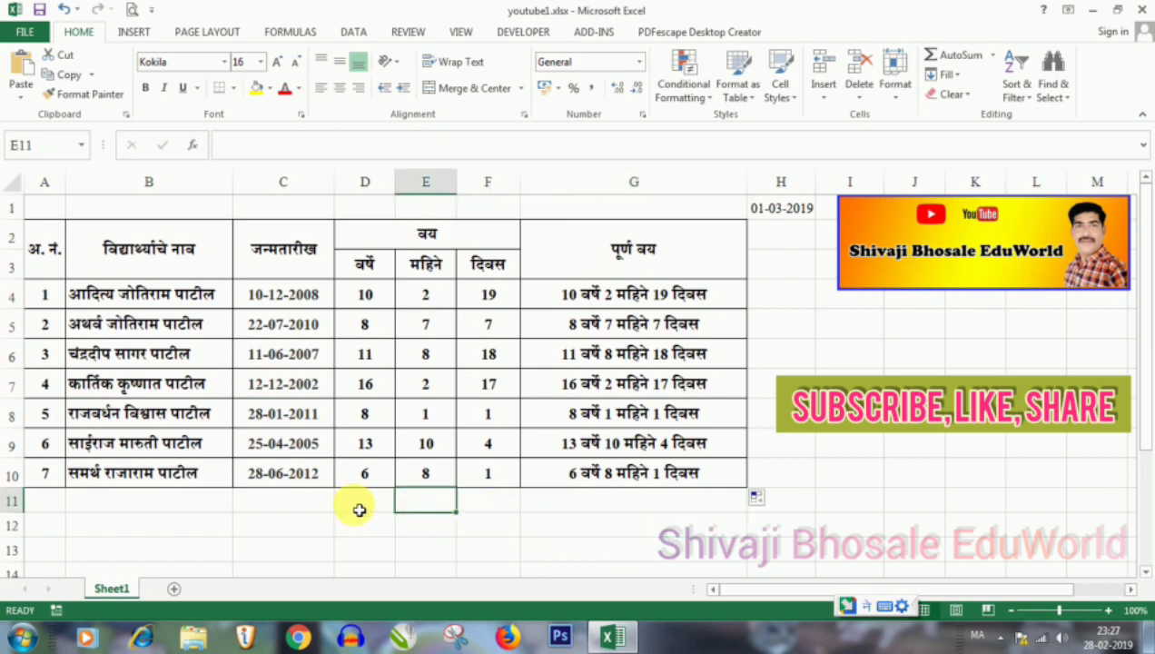
click(304, 505)
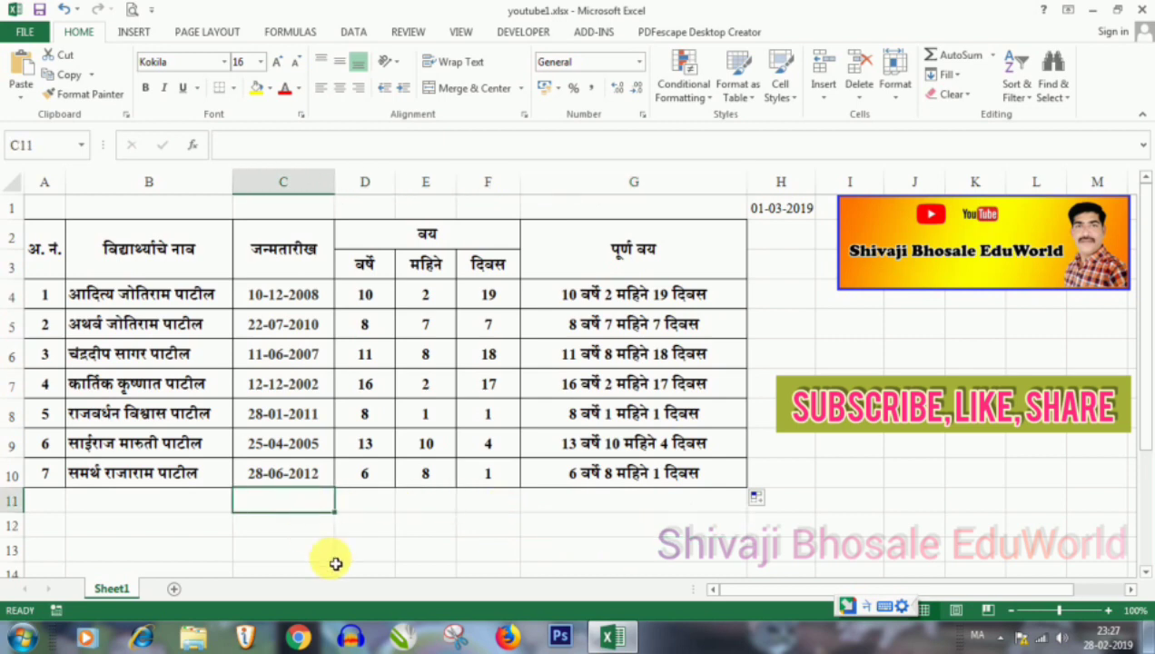